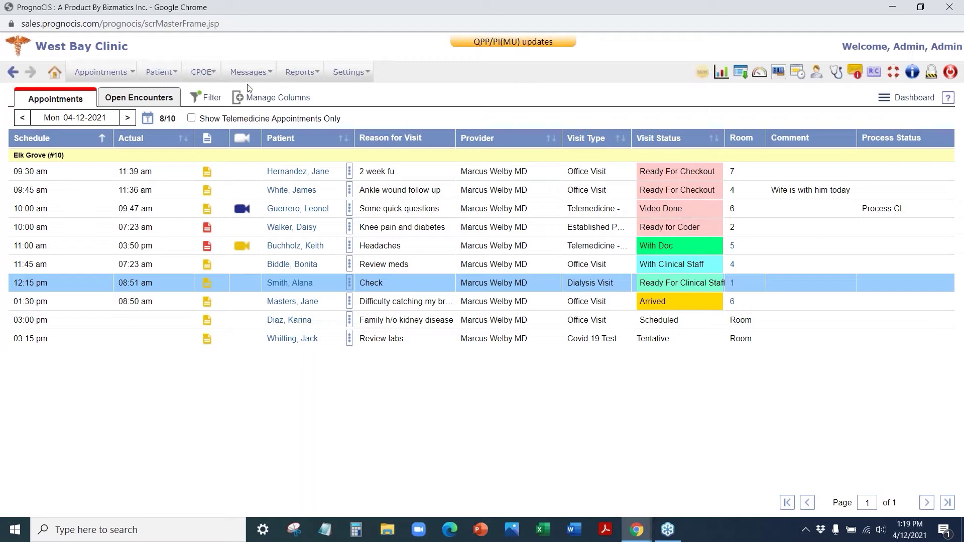
- Bring up the Patient menu from the Mon 04-12-2021 Appointments schedule
mouse_move(160, 79)
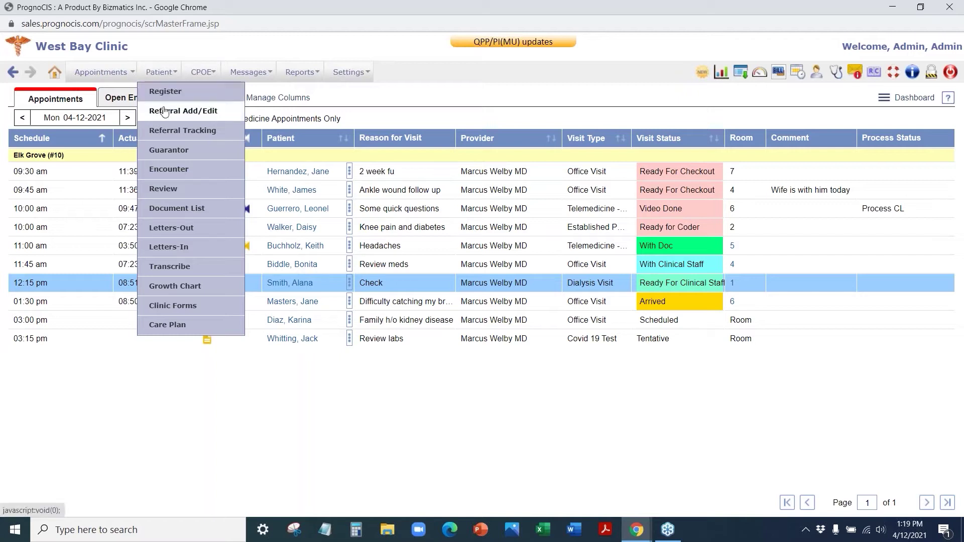
- Search Referral Tracking for All statuses in This Year, leaving the coordinator unselected
click(180, 135)
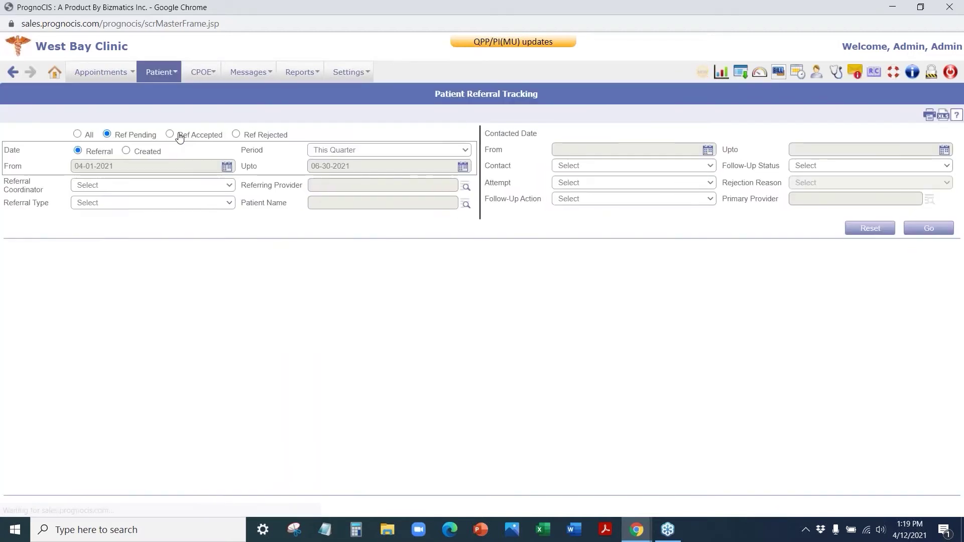
click(78, 134)
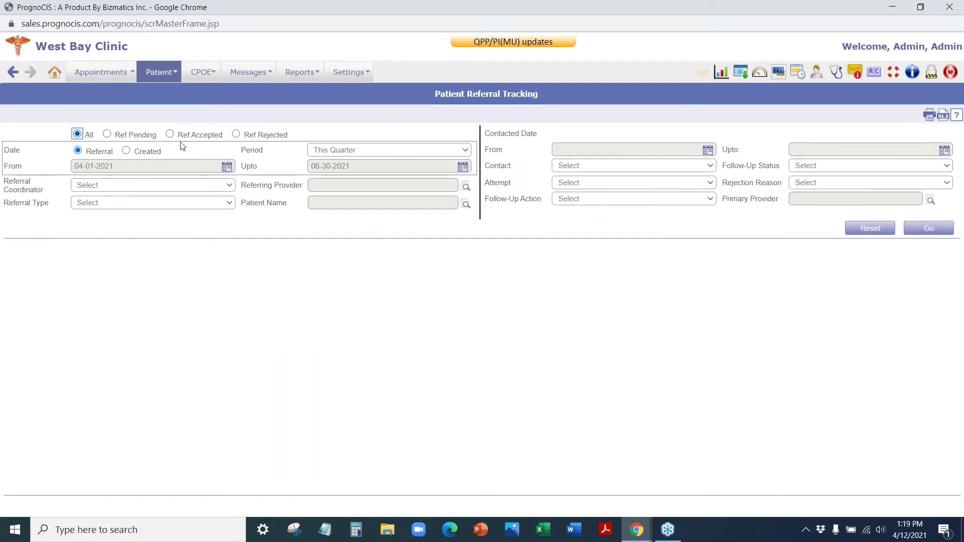
click(360, 150)
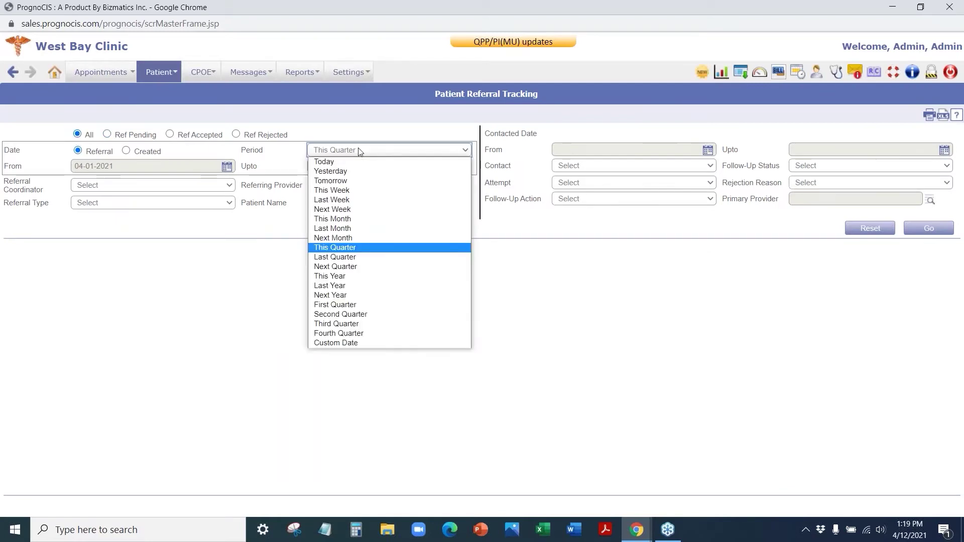
click(340, 277)
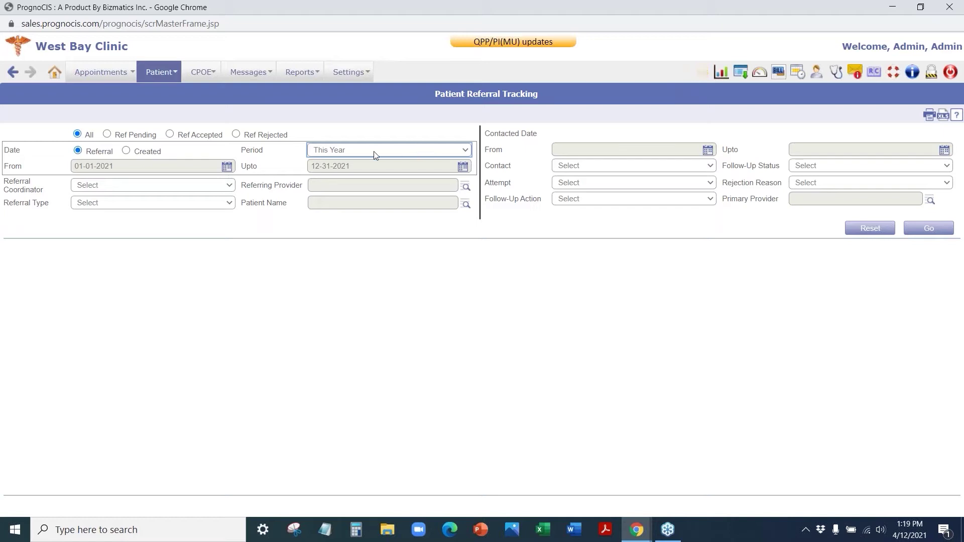
click(115, 187)
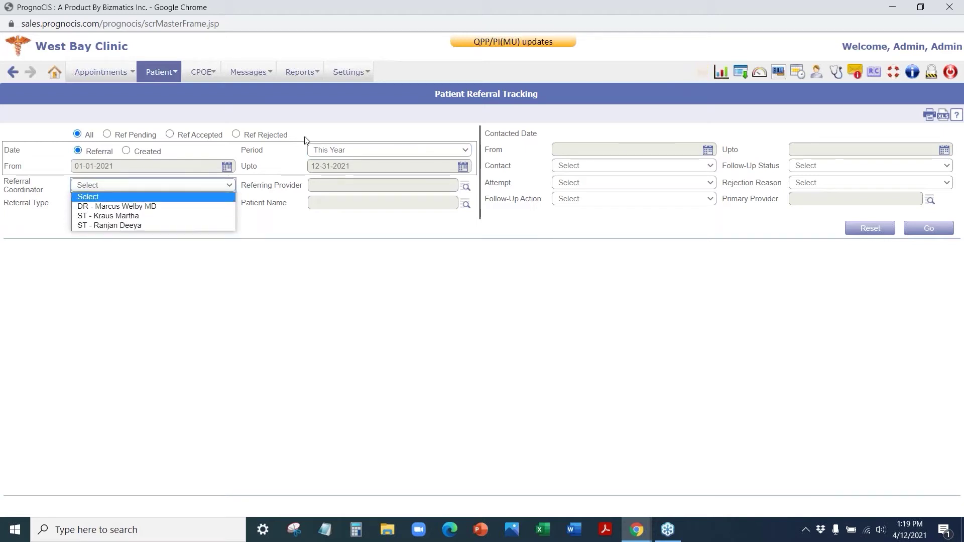
click(344, 133)
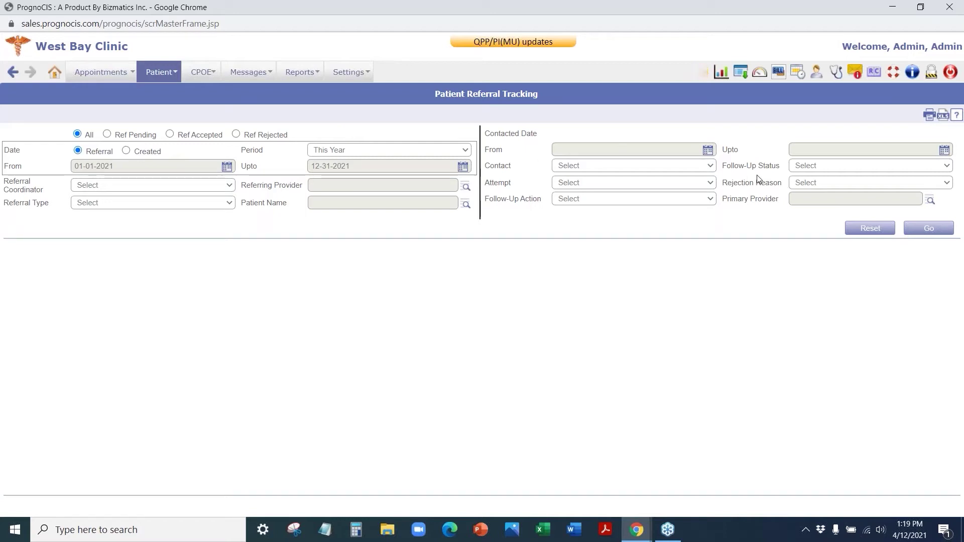
click(931, 230)
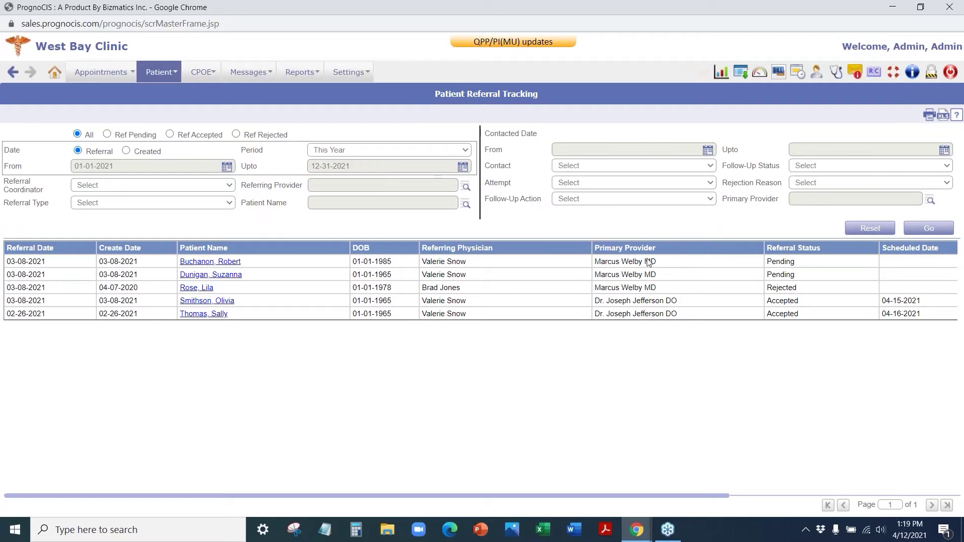
- Scroll the referral results to check rejection reason and coordinators, then open the Patient menu
drag(712, 497, 951, 497)
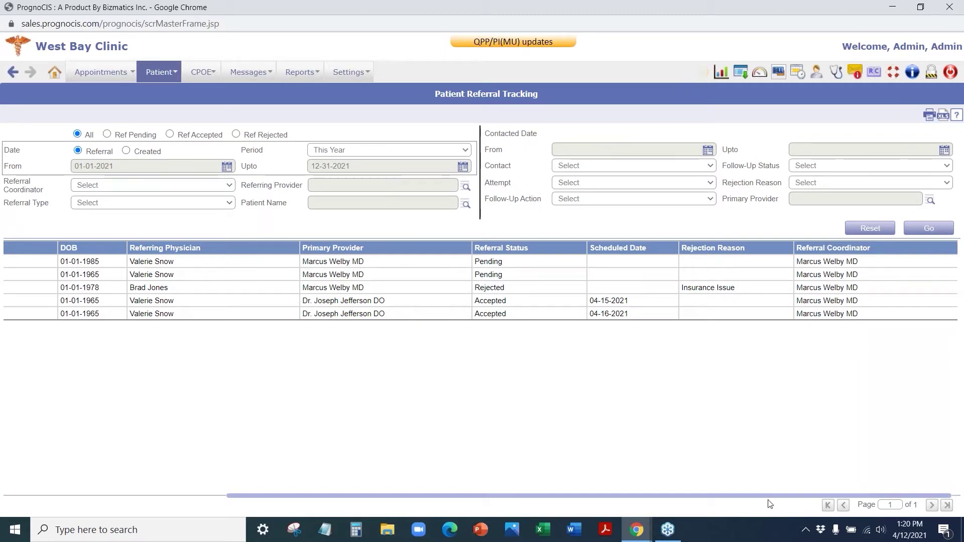
drag(768, 495, 544, 495)
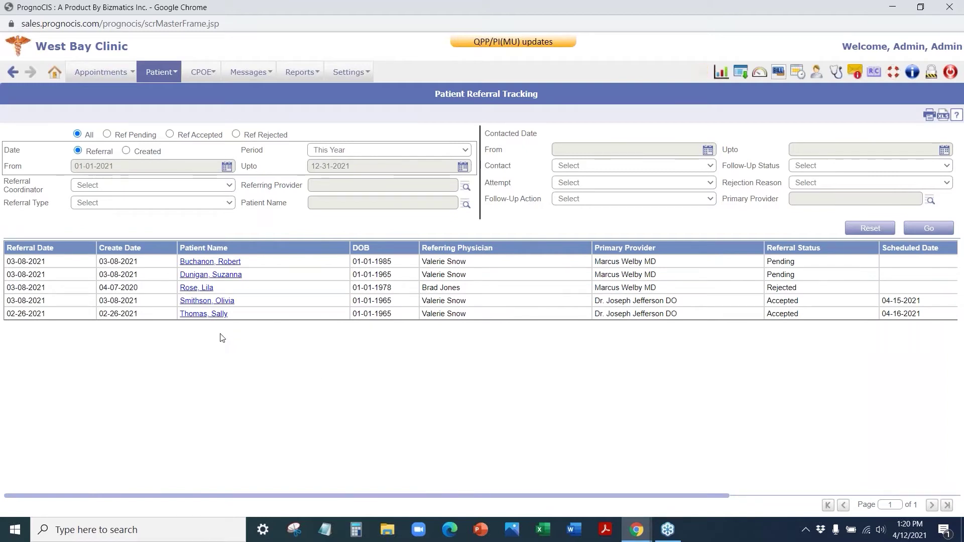
click(161, 73)
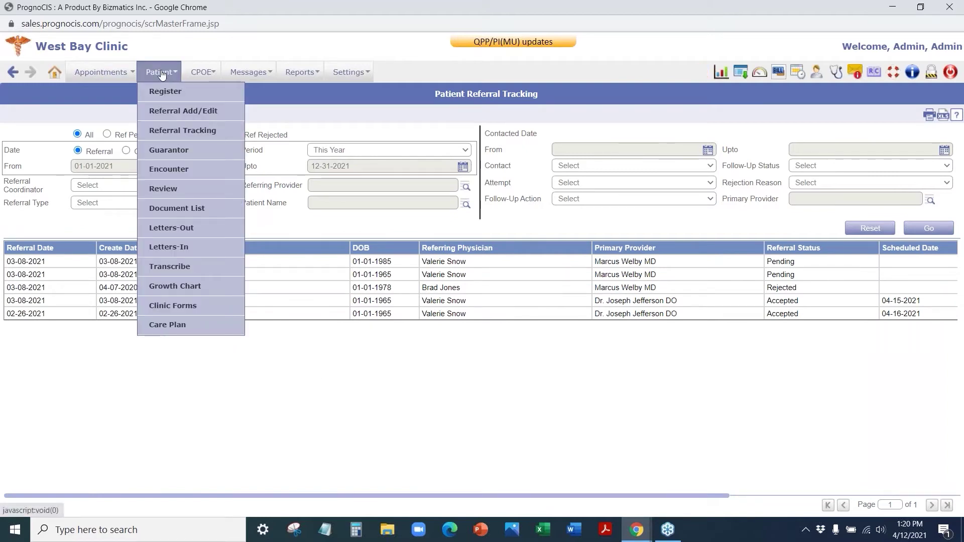
- Start a new referral with the patient's first name, last name and date of birth
click(173, 112)
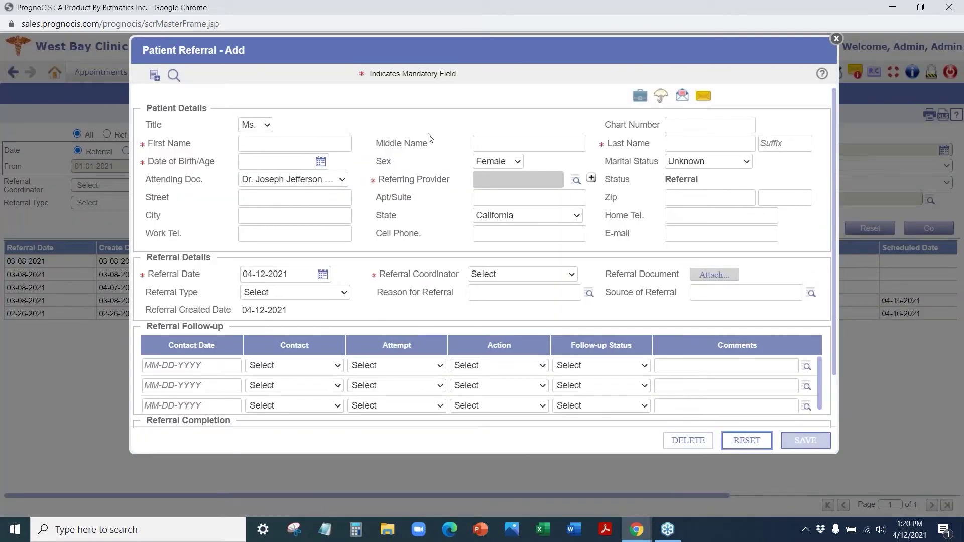
scroll(455, 217, down, 2)
scroll(447, 223, up, 2)
scroll(302, 301, down, 1)
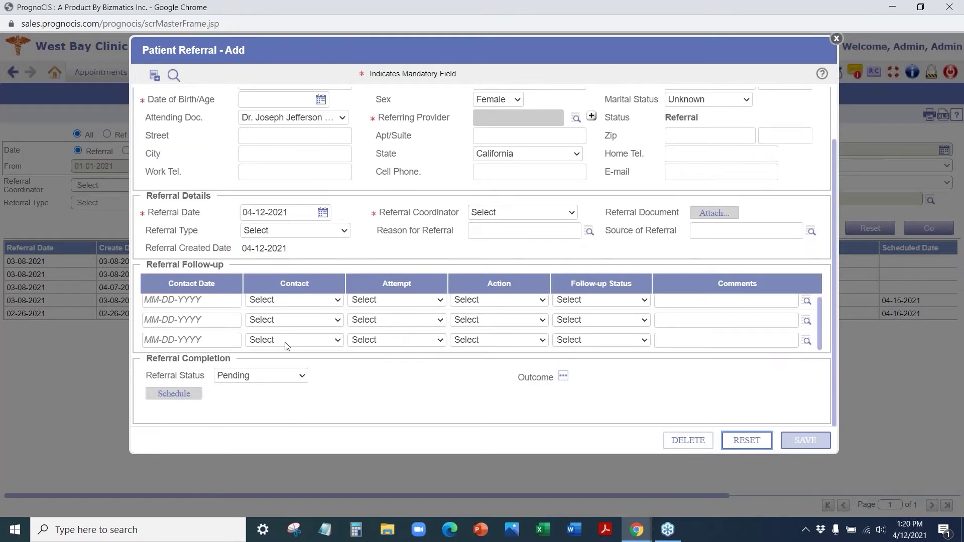
scroll(338, 264, up, 1)
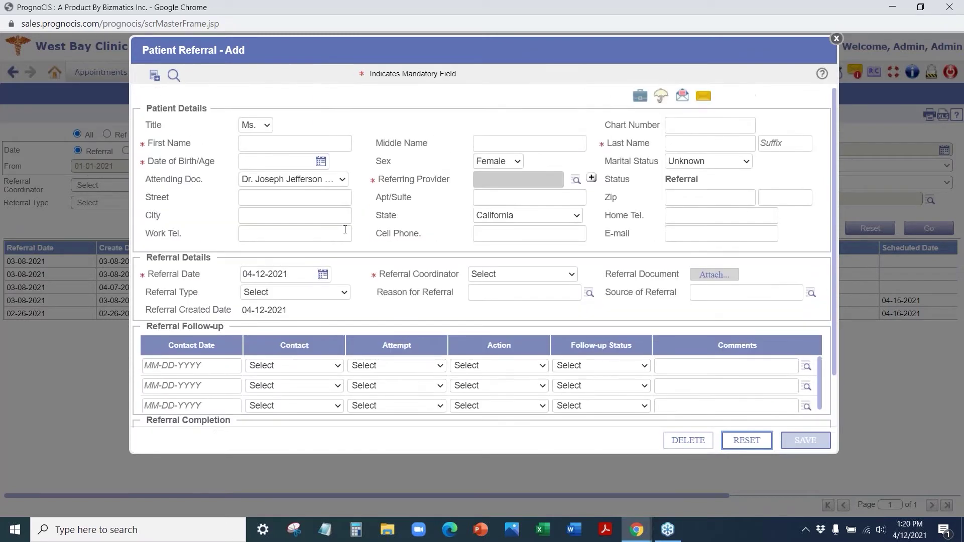
click(292, 146)
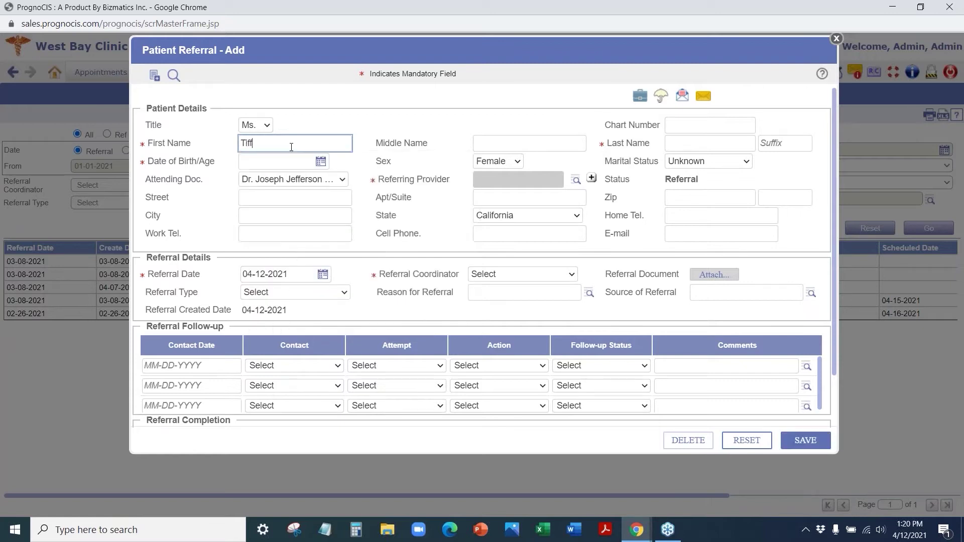
key(Tab)
key(Tab)
key(Tab)
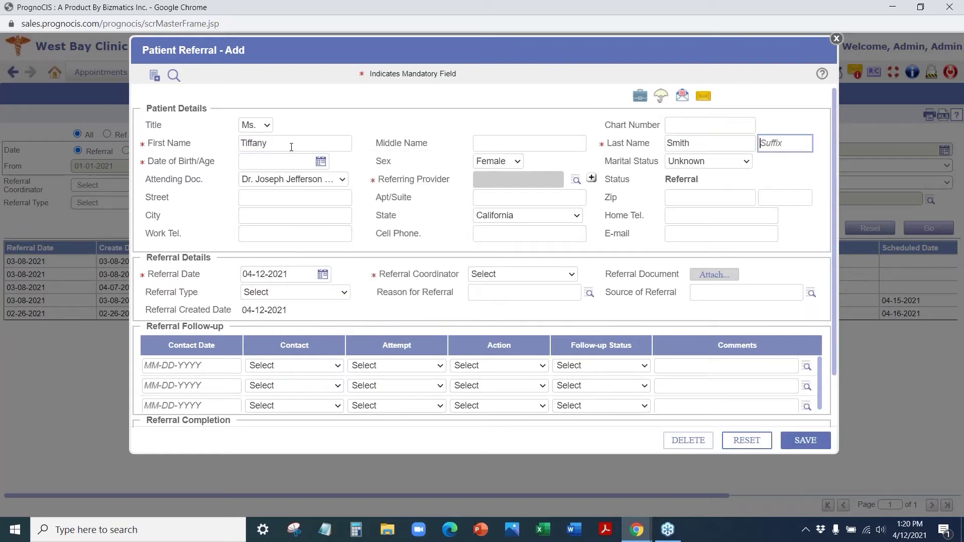
click(277, 164)
text(01-01-1965)
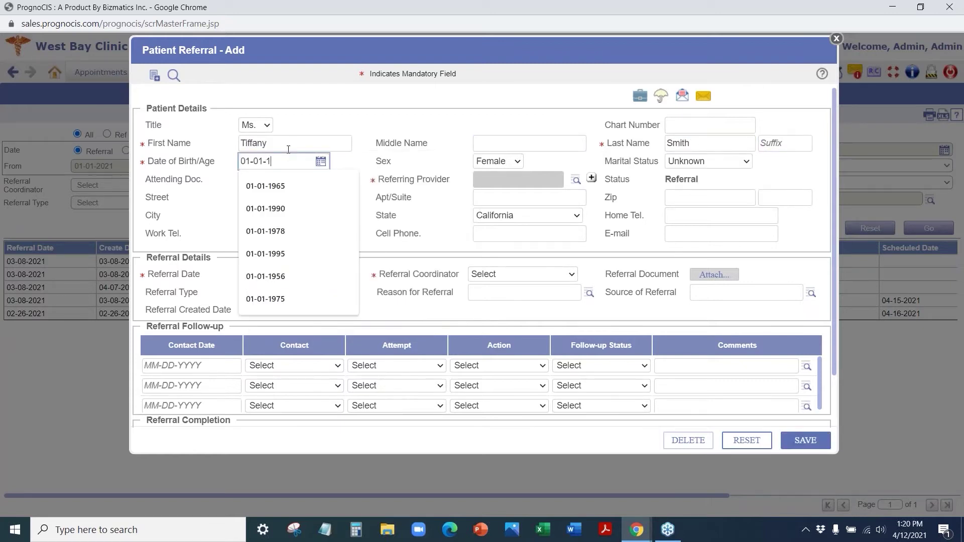
key(Tab)
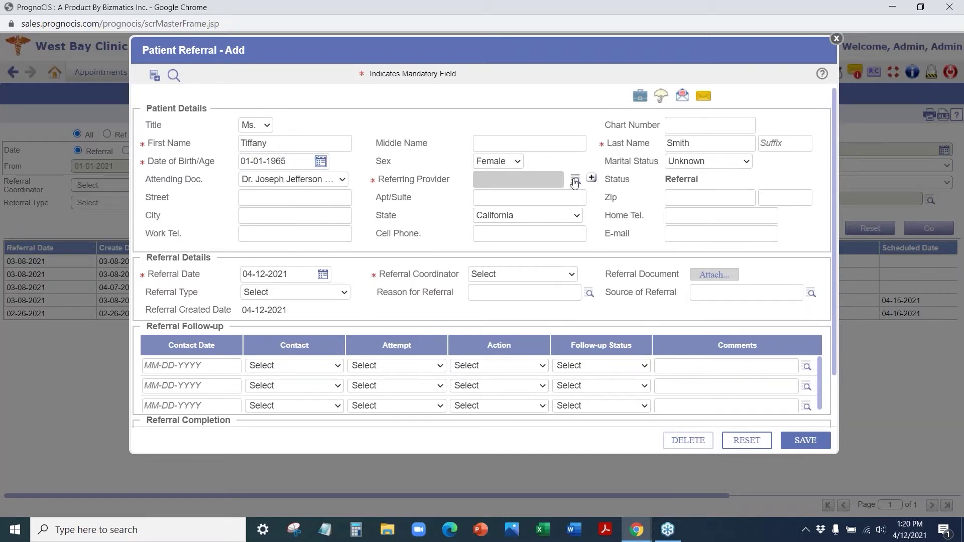
- Pick a referring provider from the doctor lookup
click(576, 180)
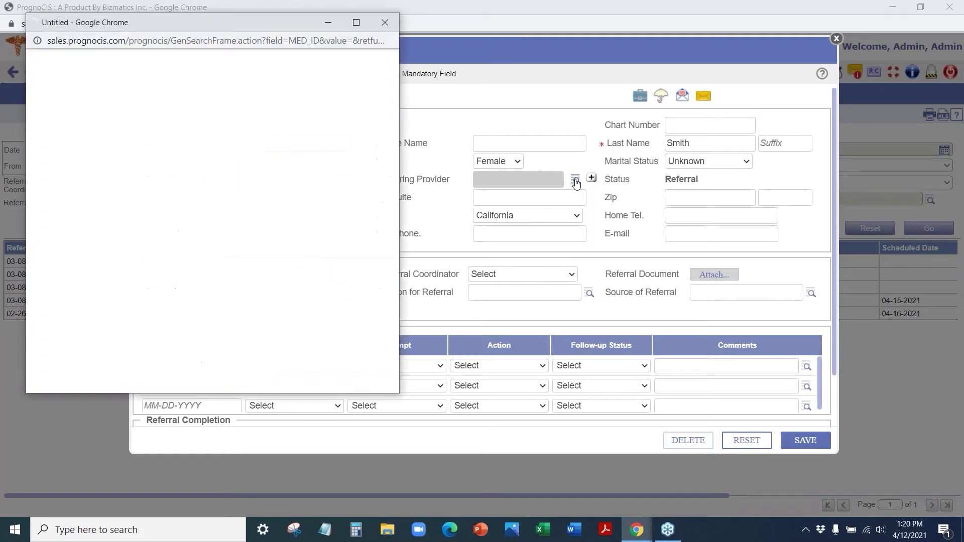
scroll(159, 174, down, 3)
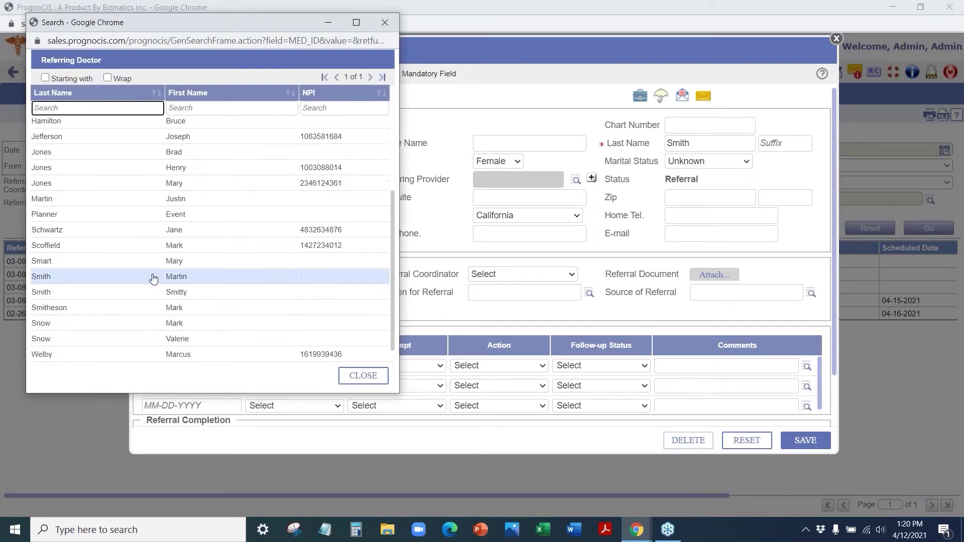
click(166, 339)
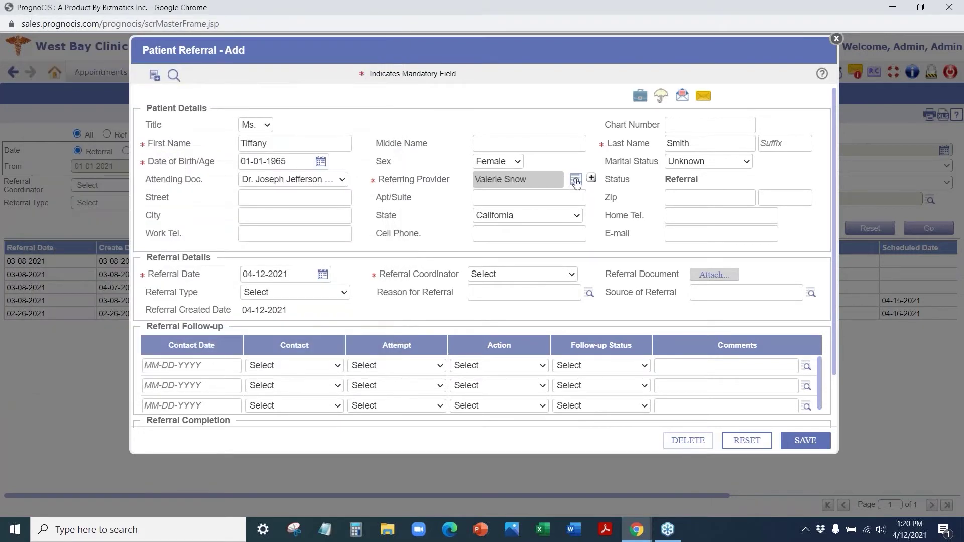
click(575, 181)
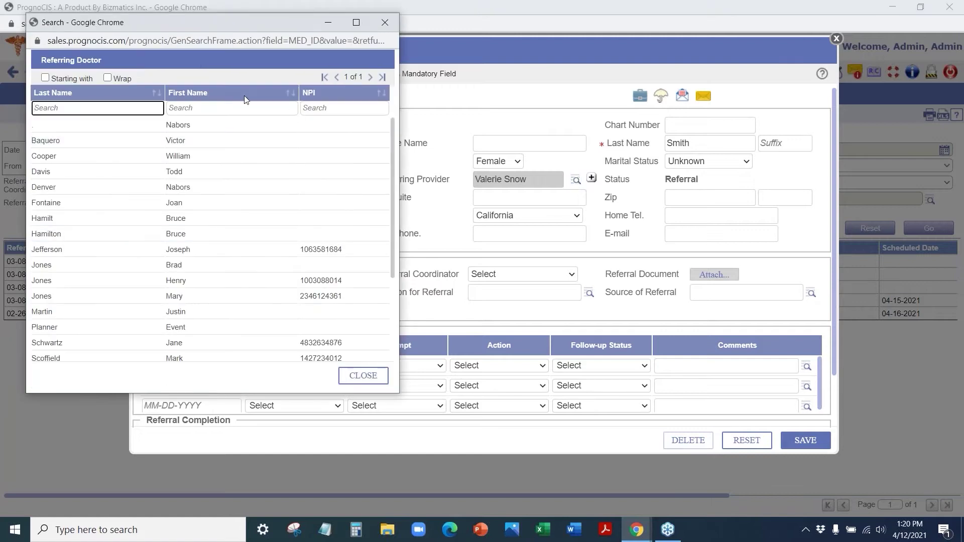
scroll(302, 241, down, 3)
scroll(323, 305, down, 1)
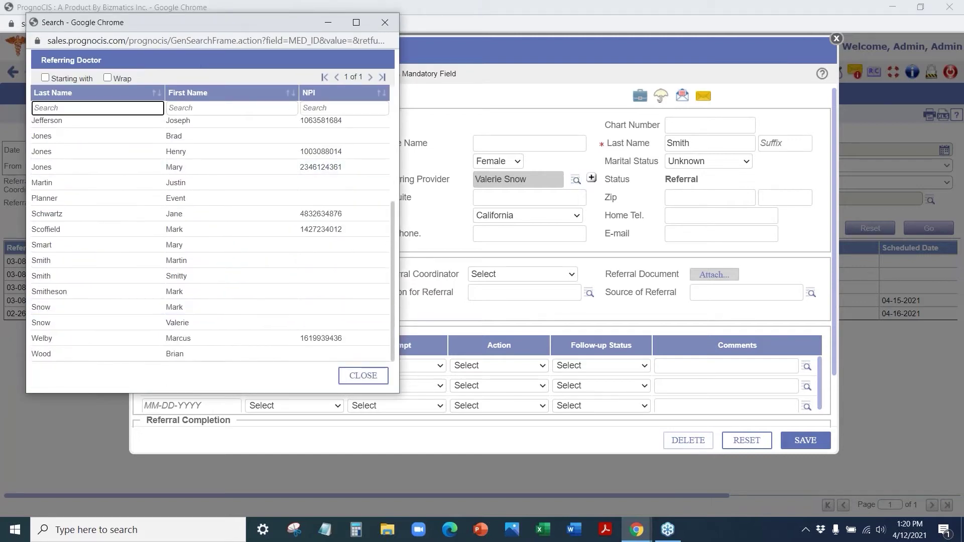
click(385, 22)
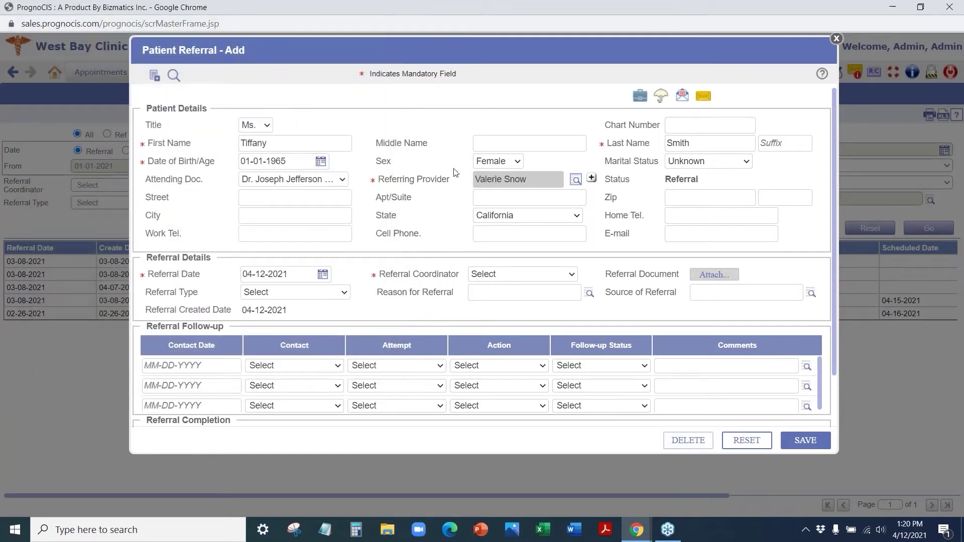
click(332, 181)
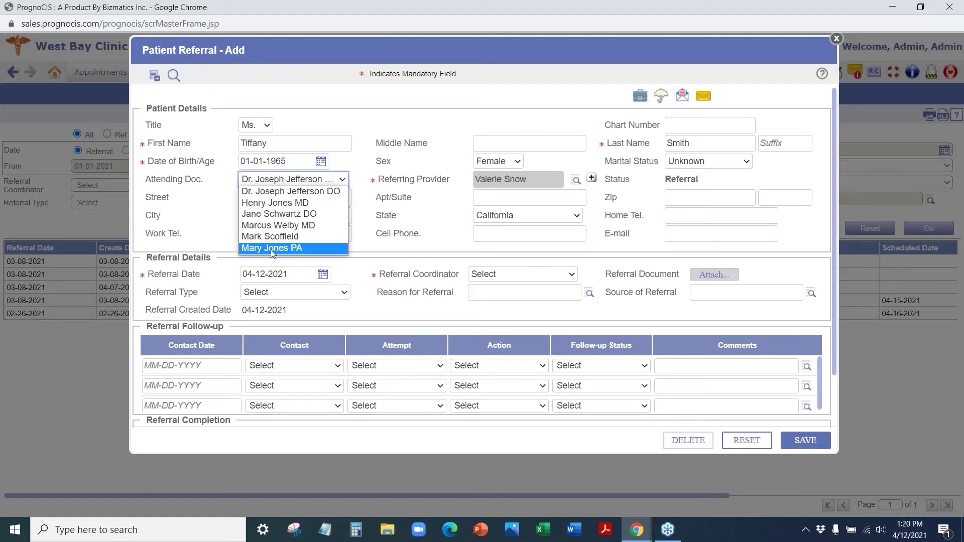
- Change the attending doctor and enter the patient's street address and zip code
click(277, 225)
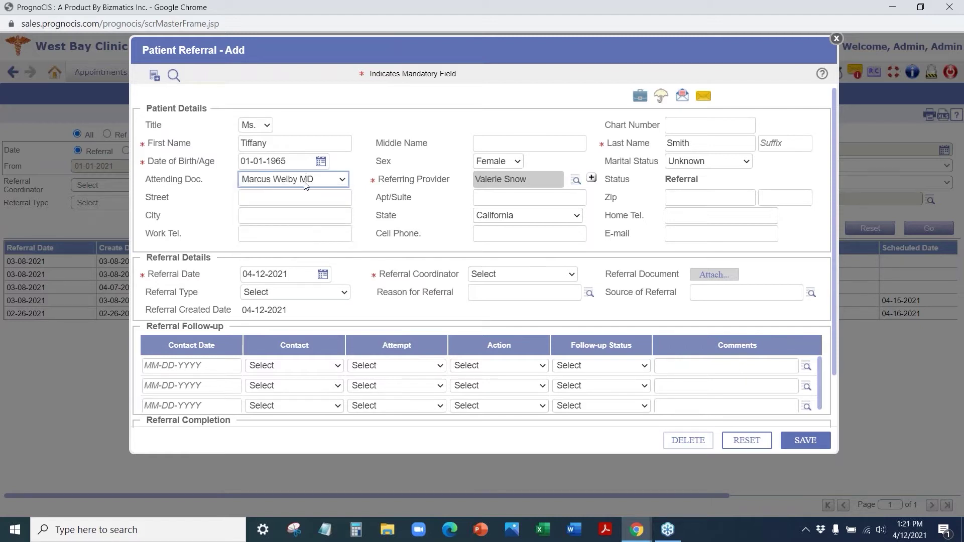
click(294, 197)
text(1)
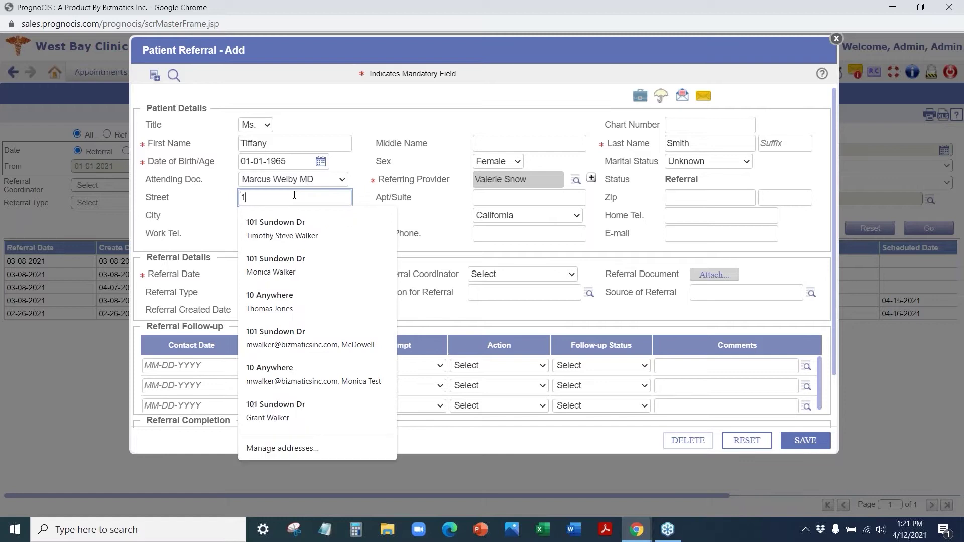
text(0 Anywhere)
key(Tab)
key(Tab)
text(9021)
key(Tab)
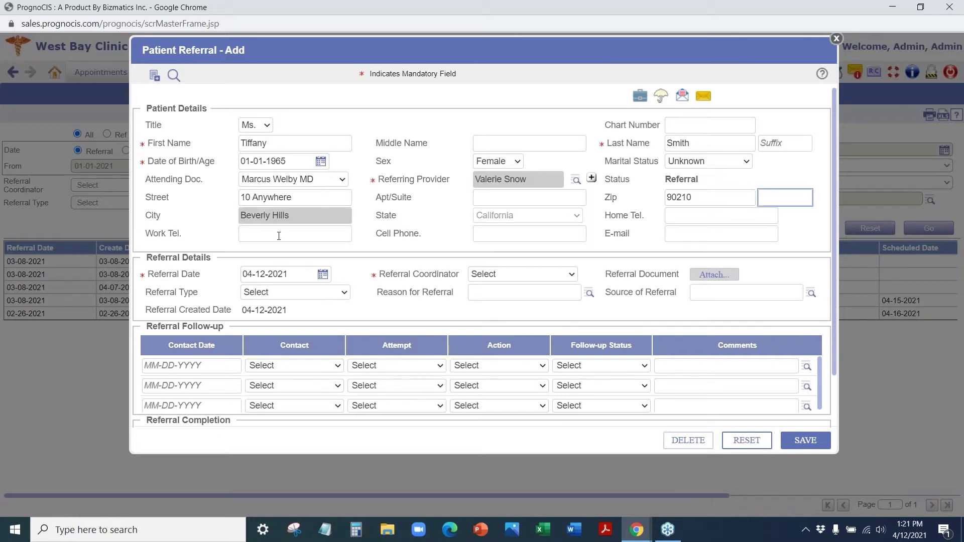
- Enter the patient's cell phone number and e-mail address
click(505, 233)
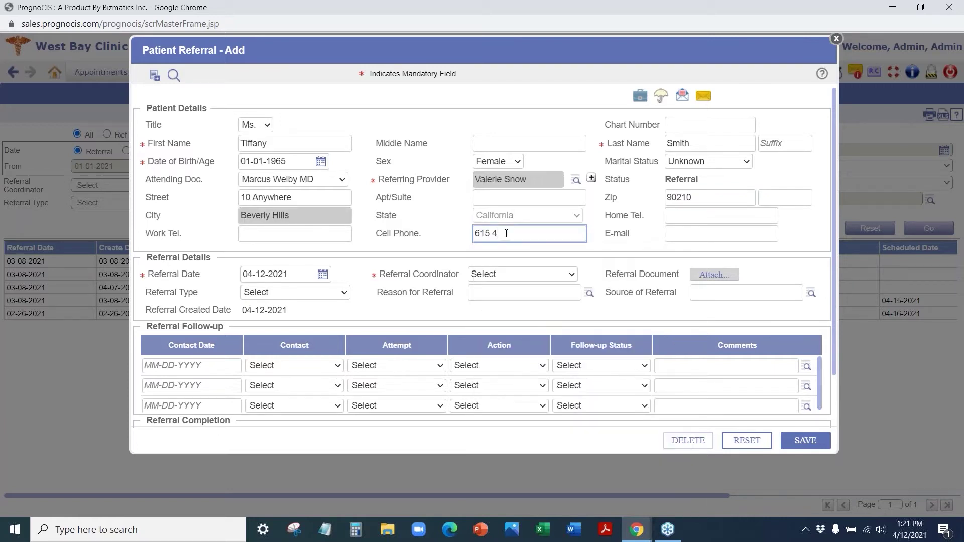
key(Tab)
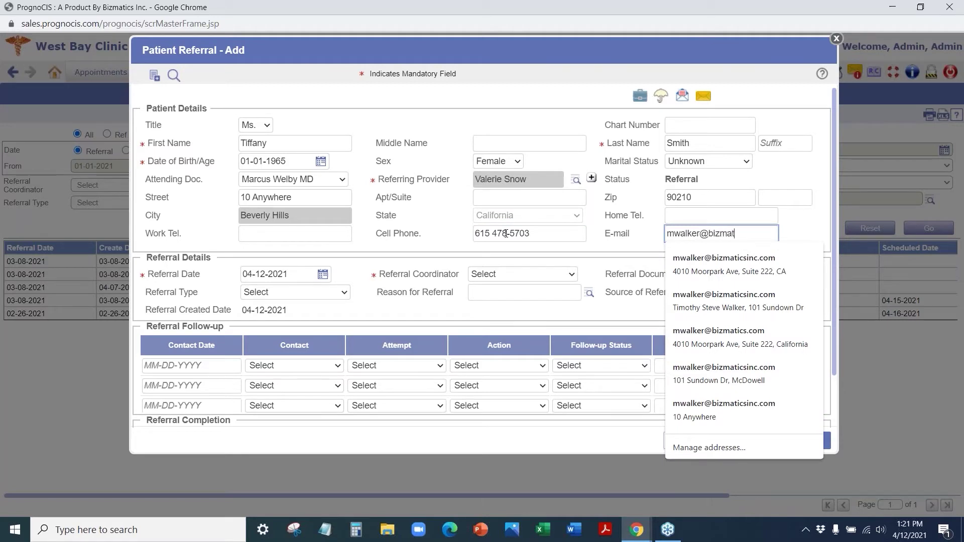
key(Tab)
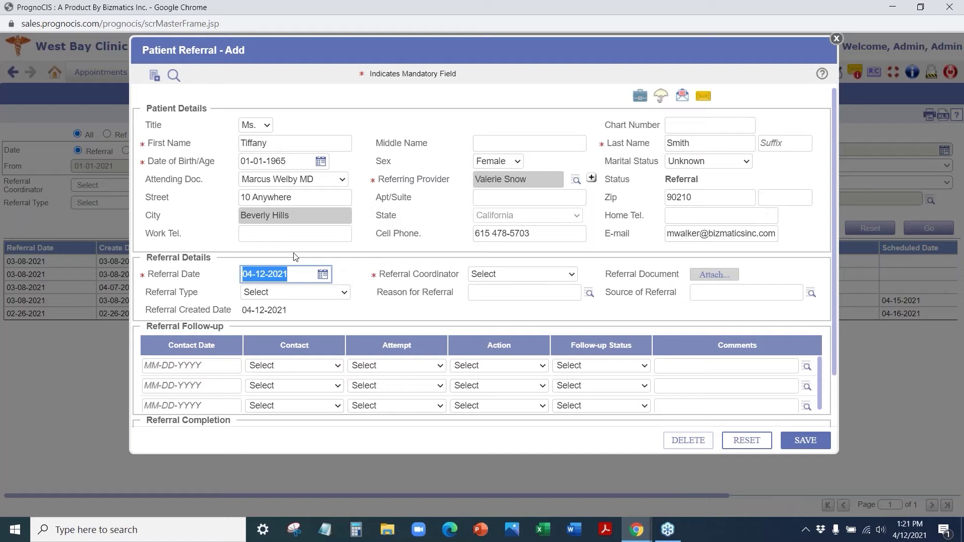
- Choose the attending doctor as Referral Coordinator and Pain Management as Referral Type
click(515, 275)
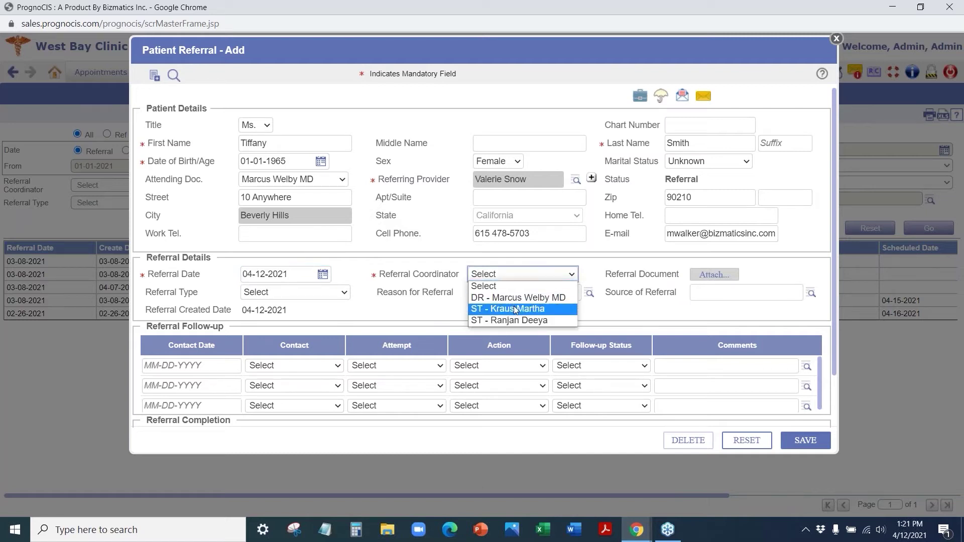
click(517, 298)
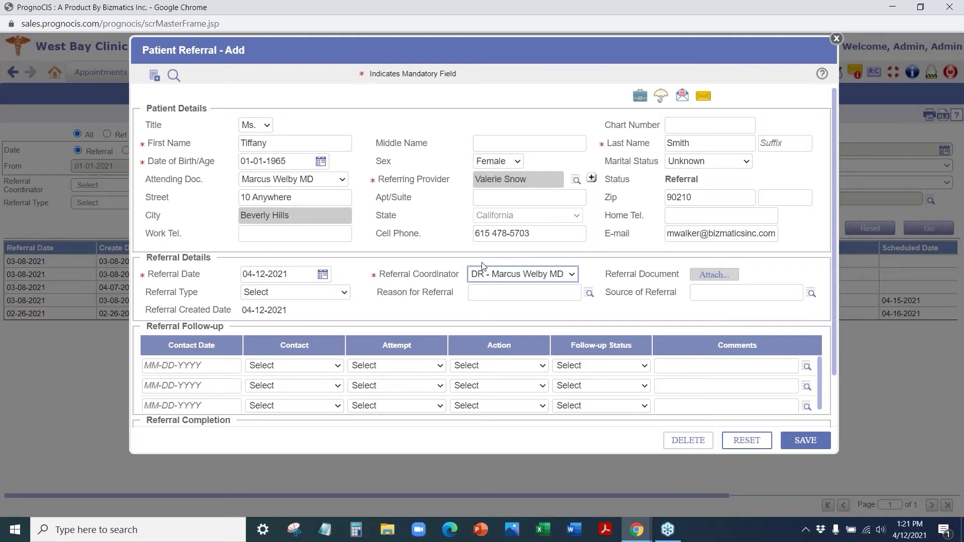
click(294, 293)
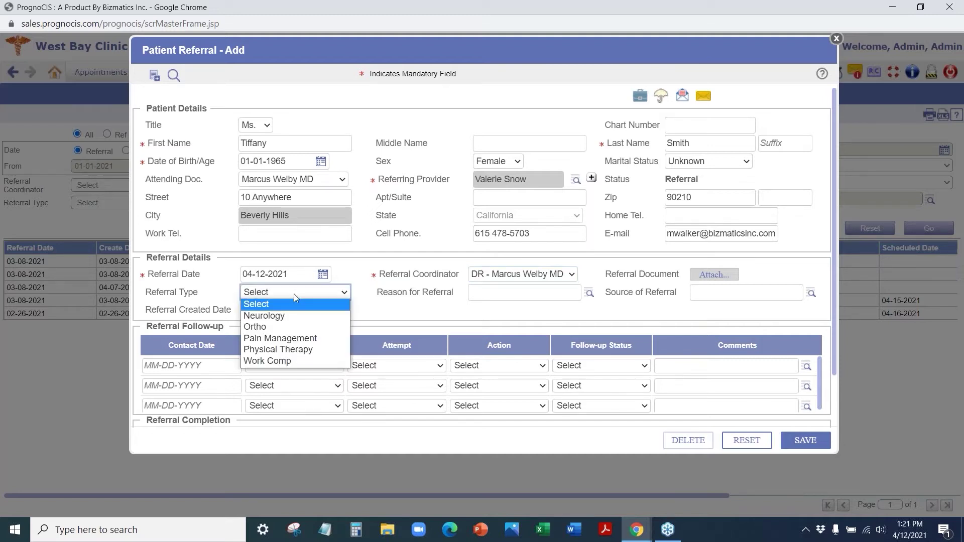
click(285, 338)
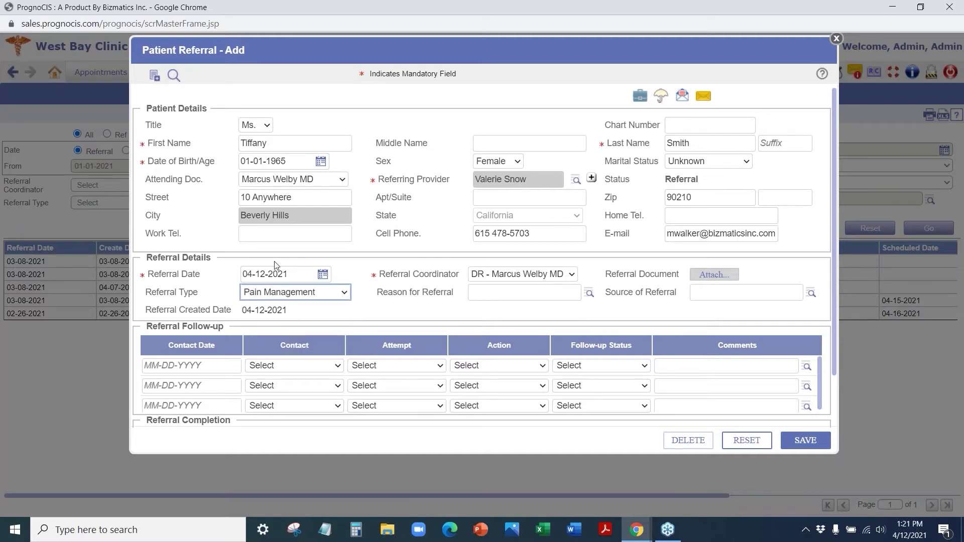
click(285, 300)
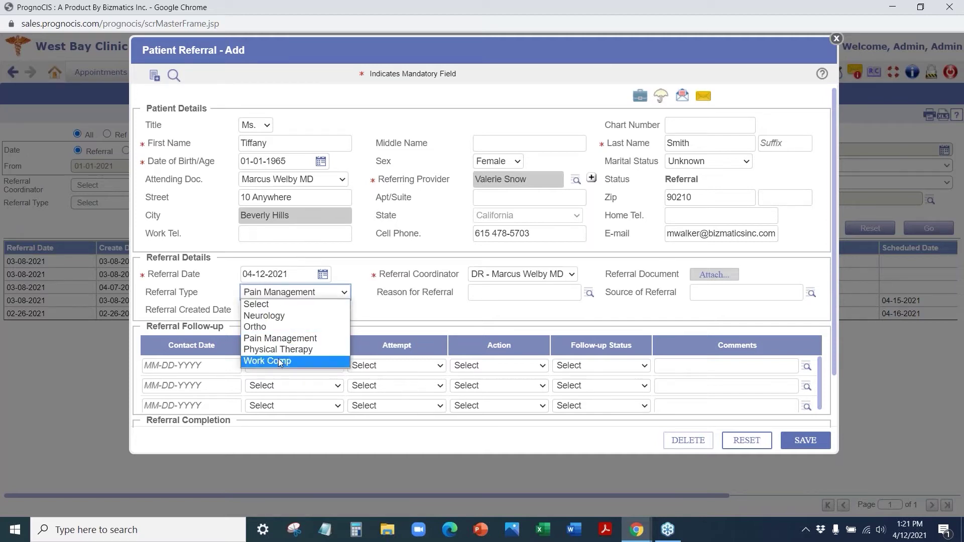
click(346, 260)
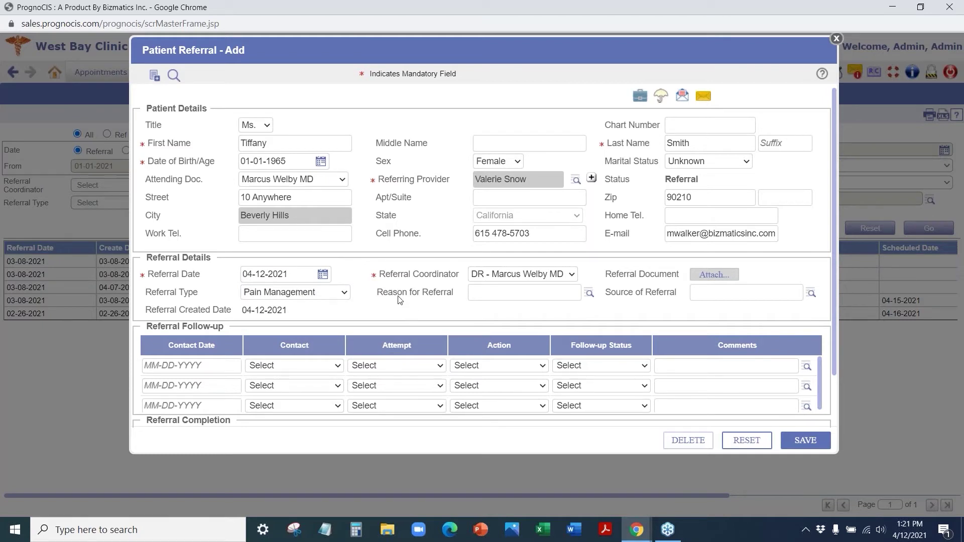
click(314, 294)
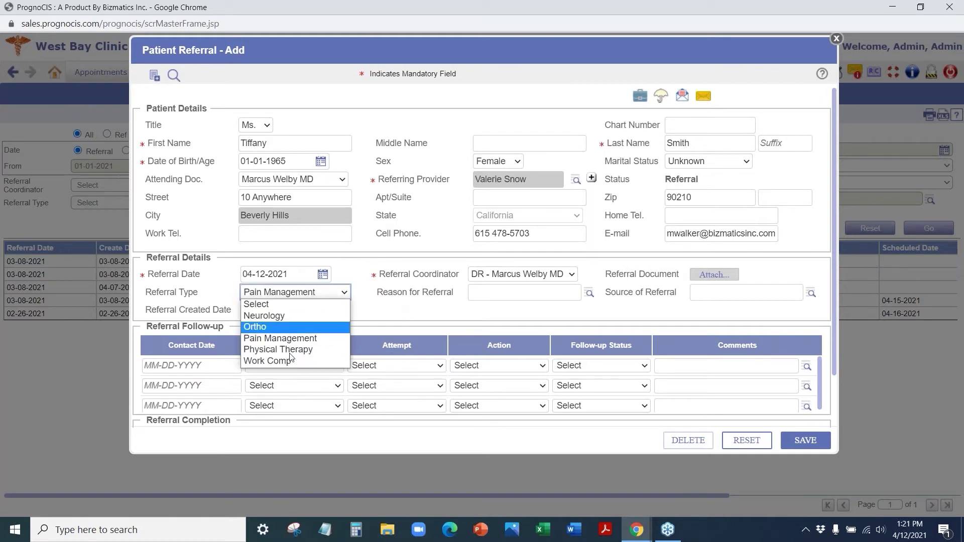
click(361, 278)
- Set Reason for Referral to Back Pain and bring up the Source of Referral lookup
click(587, 292)
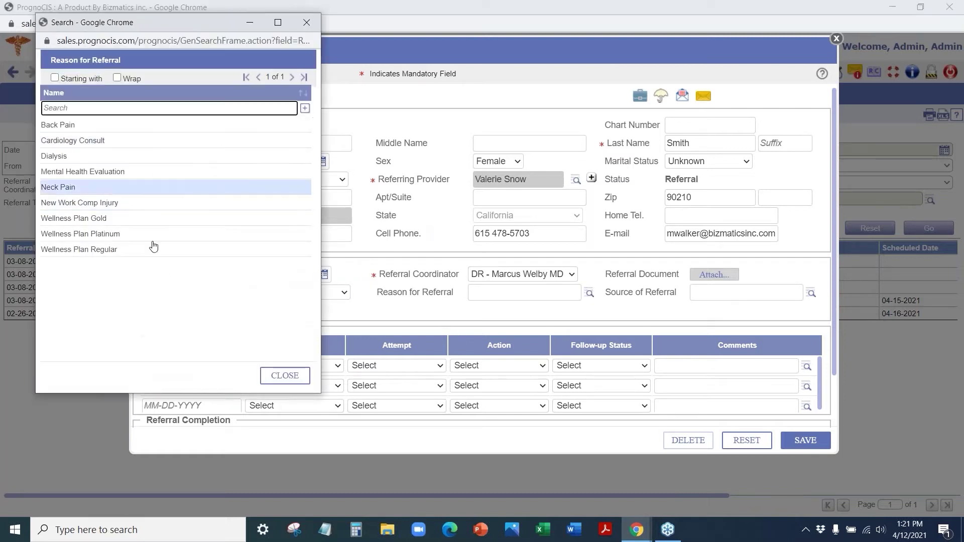
click(111, 131)
click(811, 293)
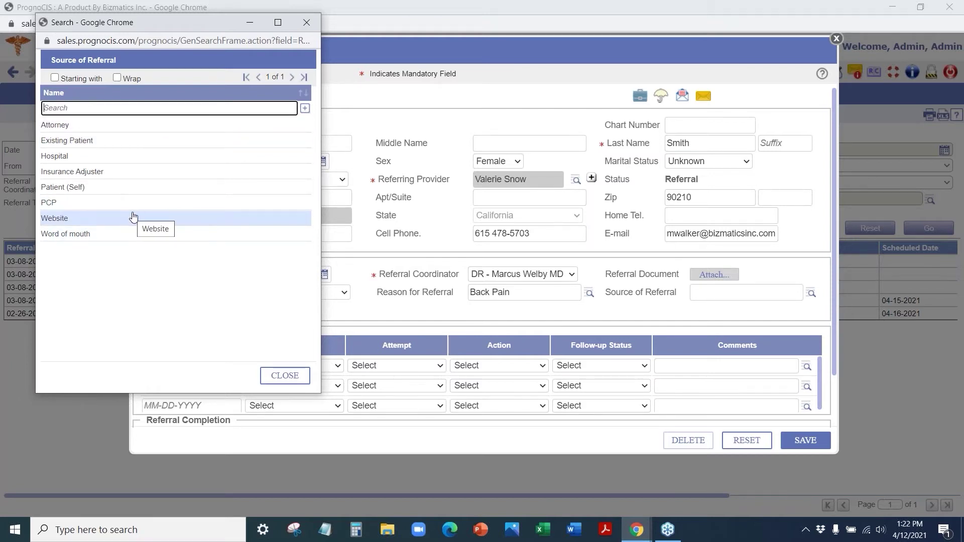
- Select Word of mouth as the referral source and scroll to the follow-up section
click(130, 235)
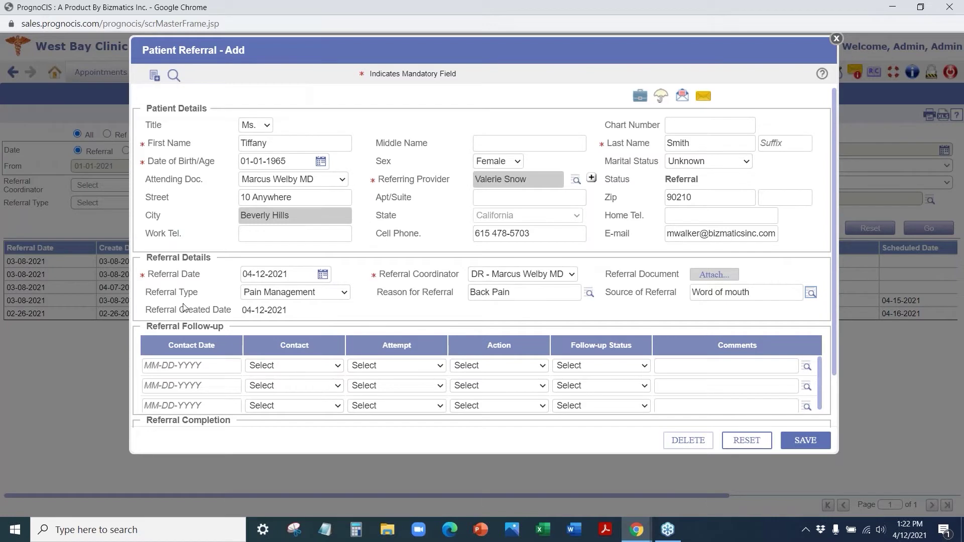
scroll(184, 320, down, 2)
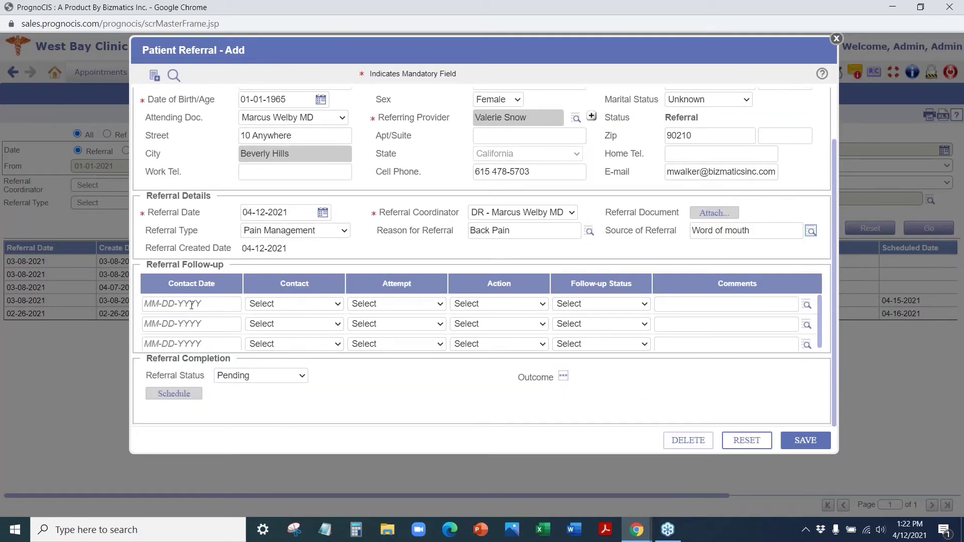
- Fill the first follow-up row: 04-12-2021, Insurance, 1st Attempt, Spoke to Insurance Rep., Approved
click(191, 304)
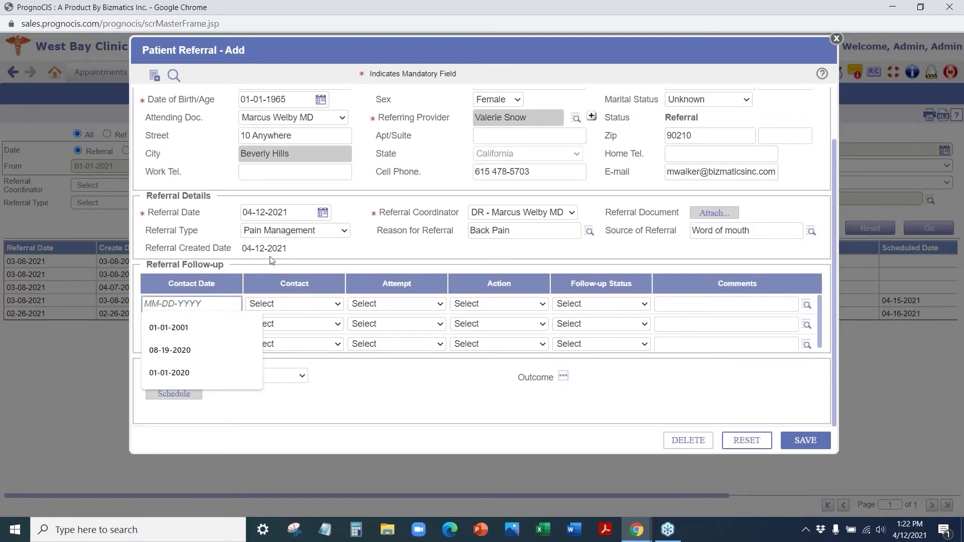
text(04-1)
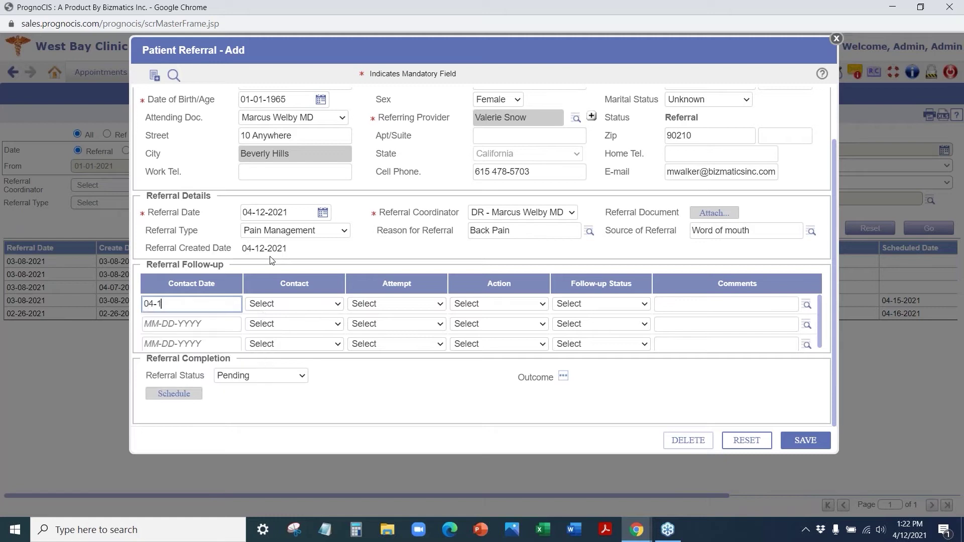
text(2-2021)
key(Tab)
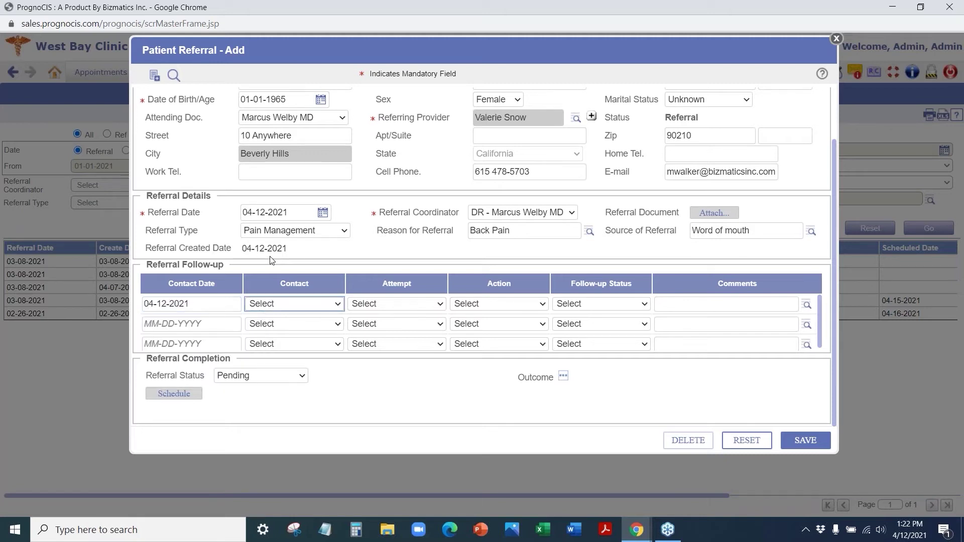
click(284, 308)
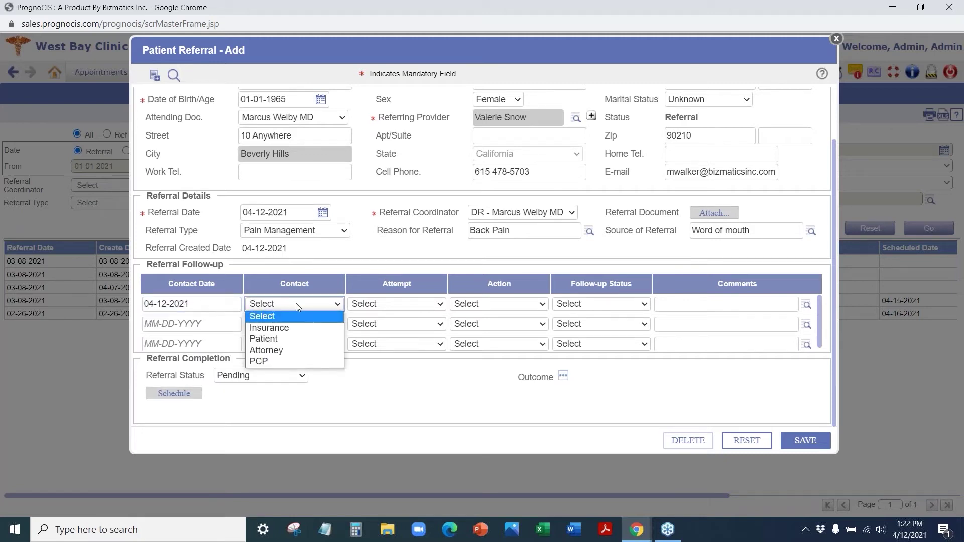
click(293, 329)
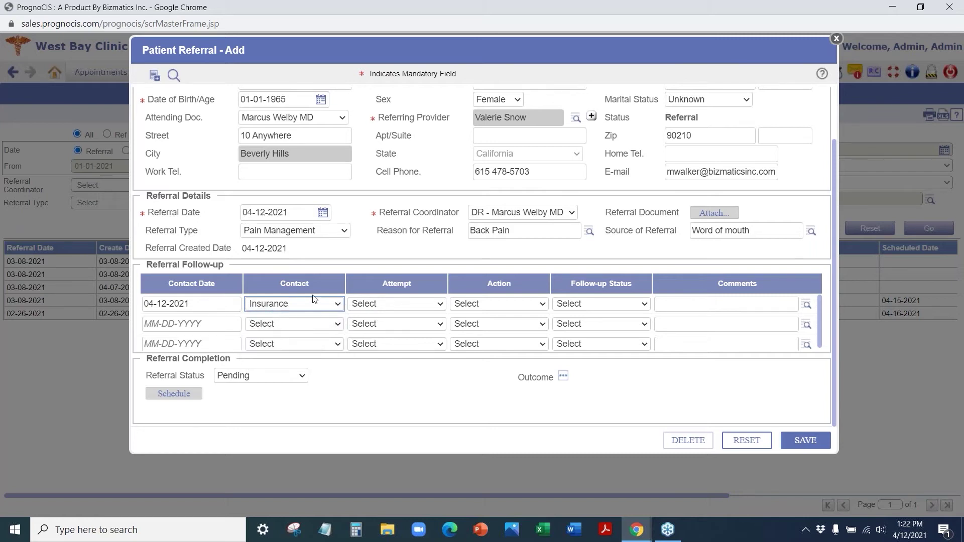
click(427, 308)
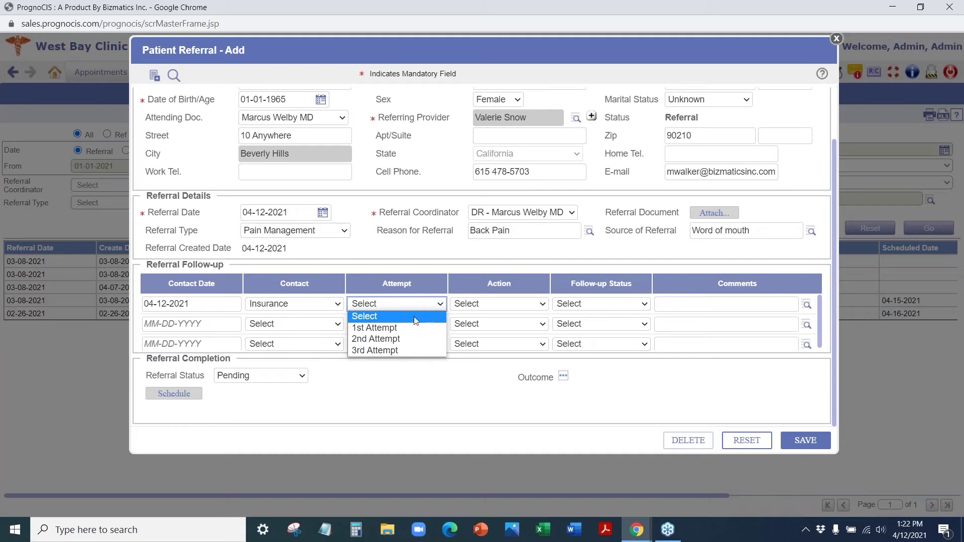
click(412, 325)
click(516, 308)
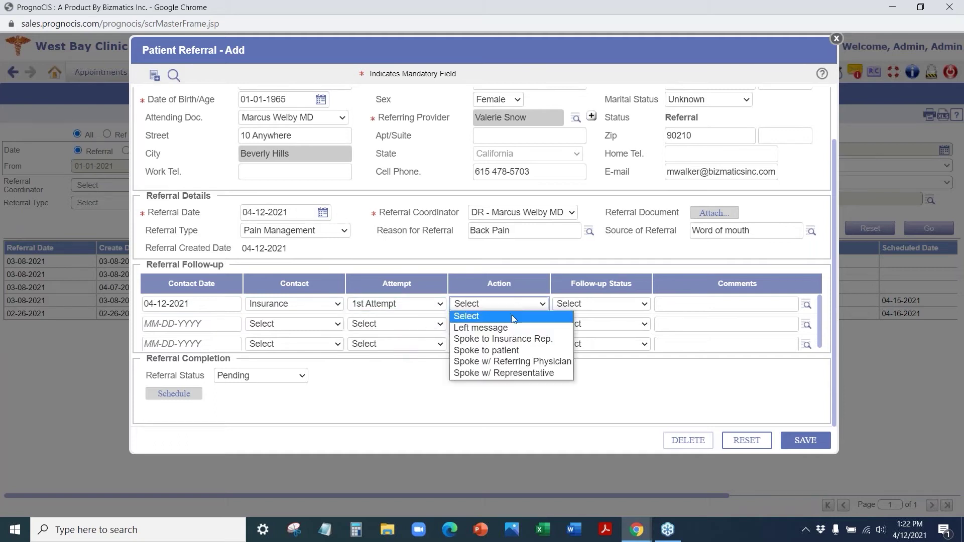
click(510, 328)
click(510, 306)
click(509, 339)
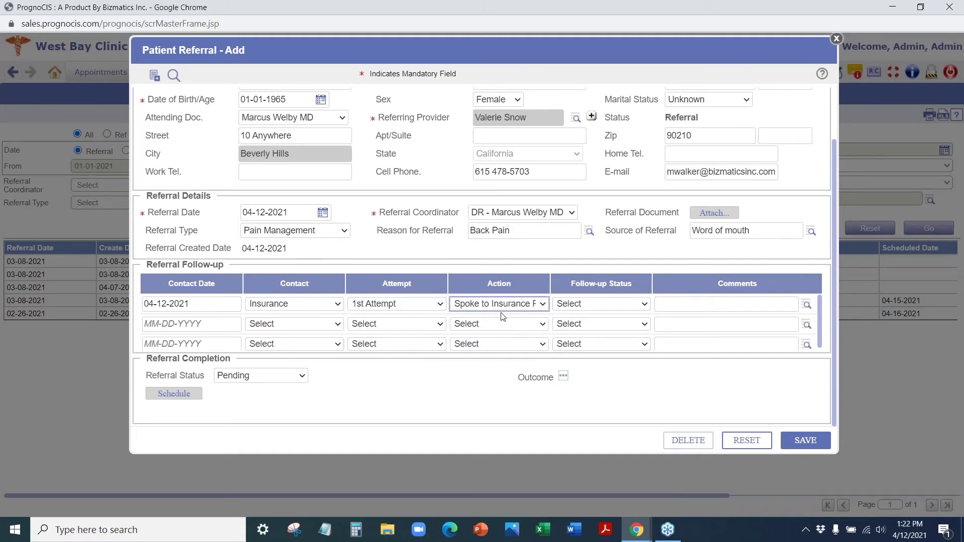
click(626, 307)
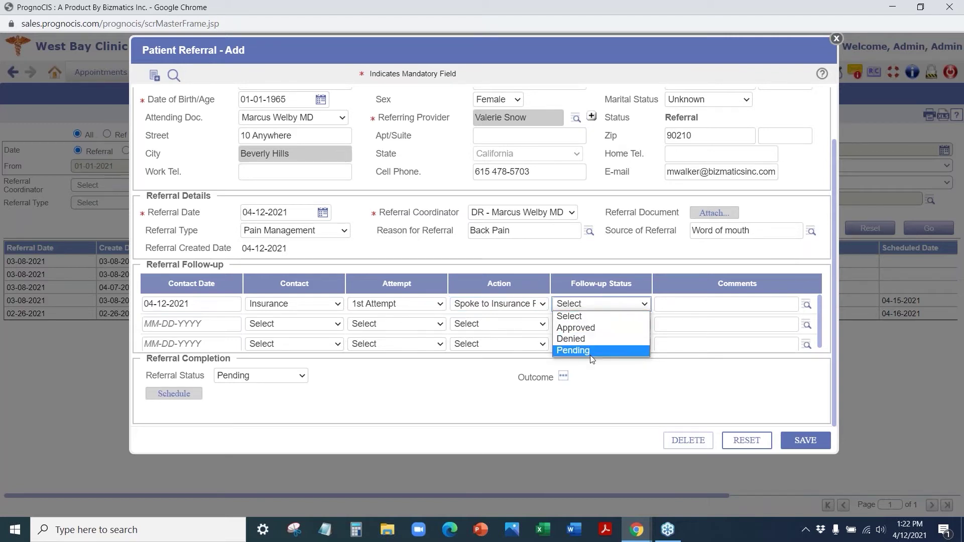
click(593, 328)
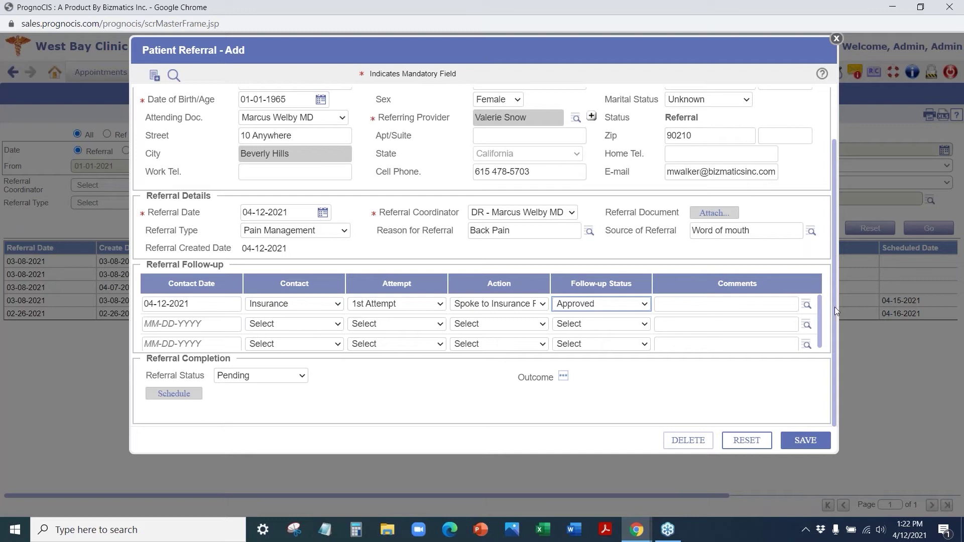
- Add the follow-up comment 'Approved #12 visits' and save the referral
click(806, 305)
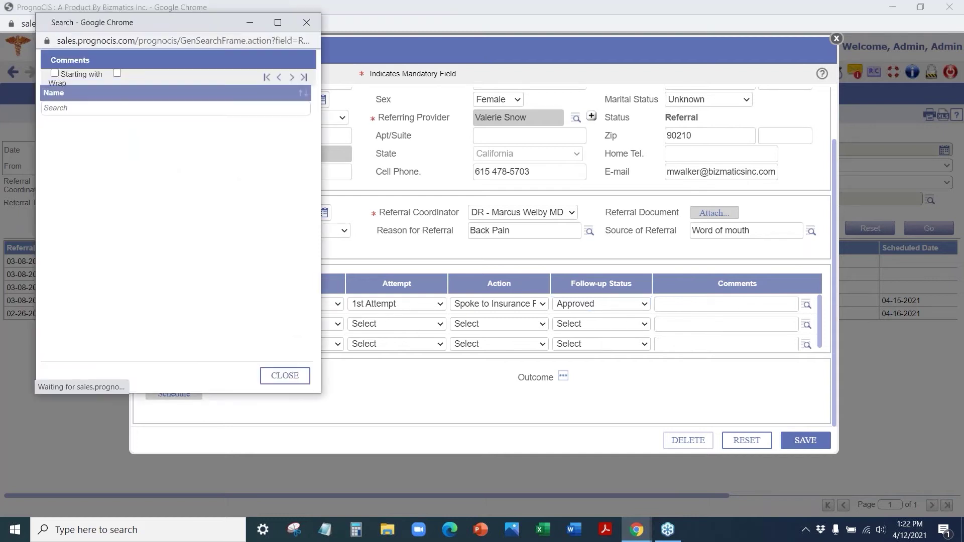
click(307, 23)
click(674, 302)
text(Approved #12 visits)
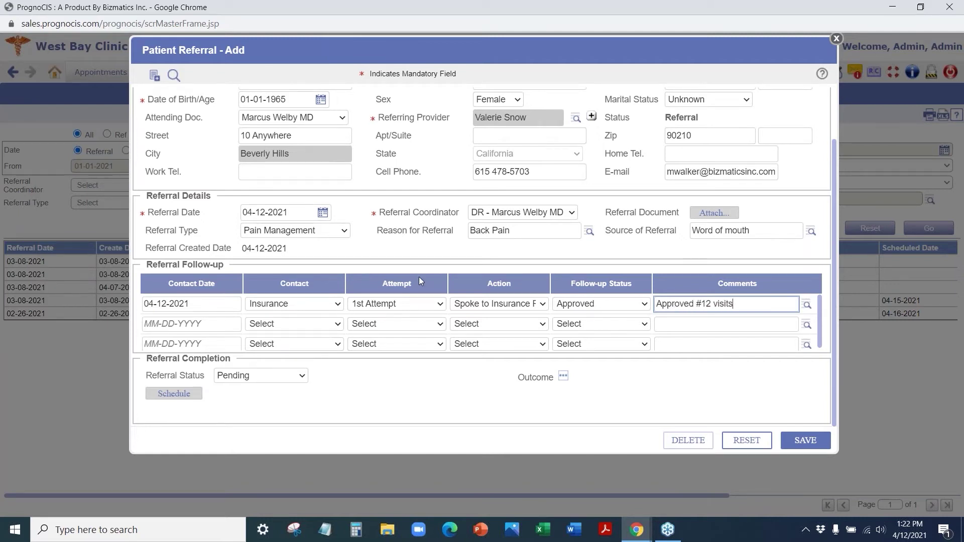
click(807, 441)
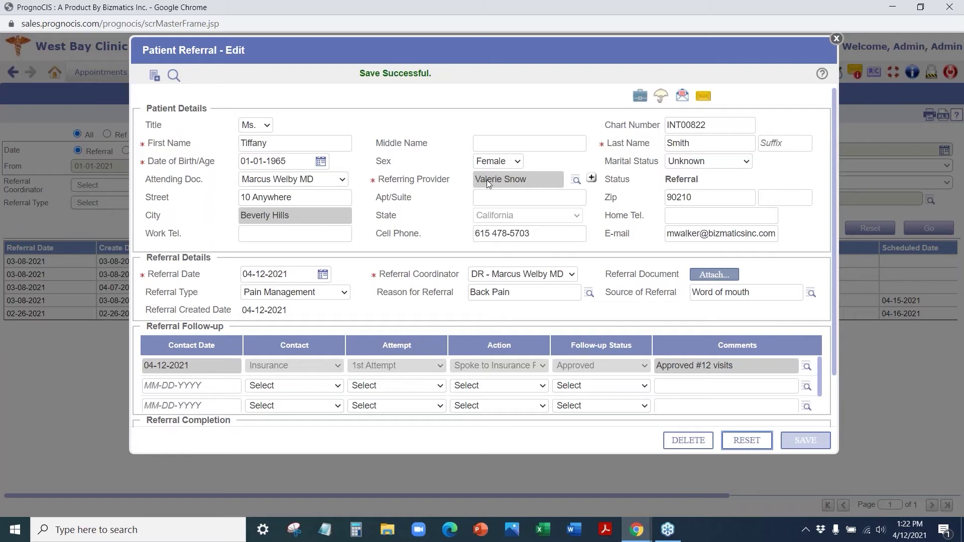
- Open the patient's Case Management window, look it over, and close it
click(641, 98)
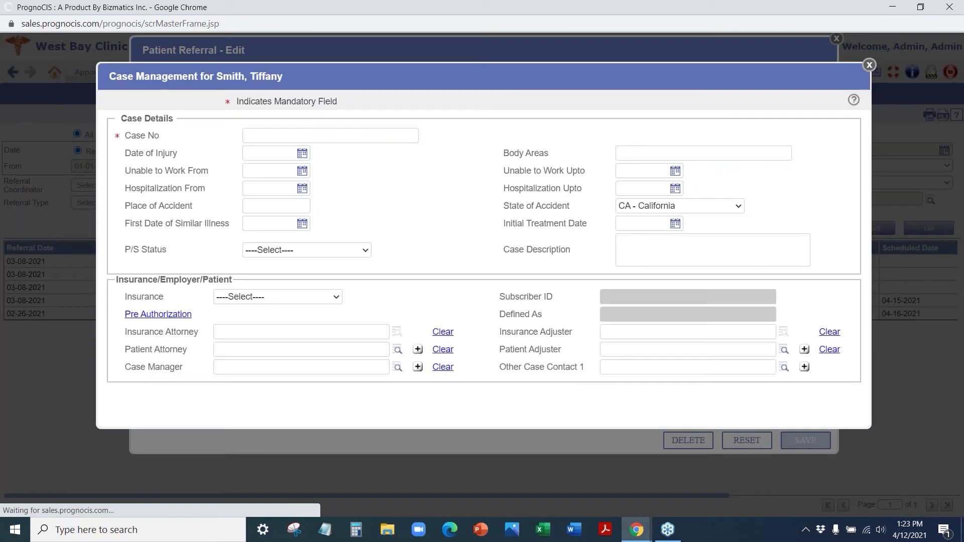
scroll(258, 251, down, 4)
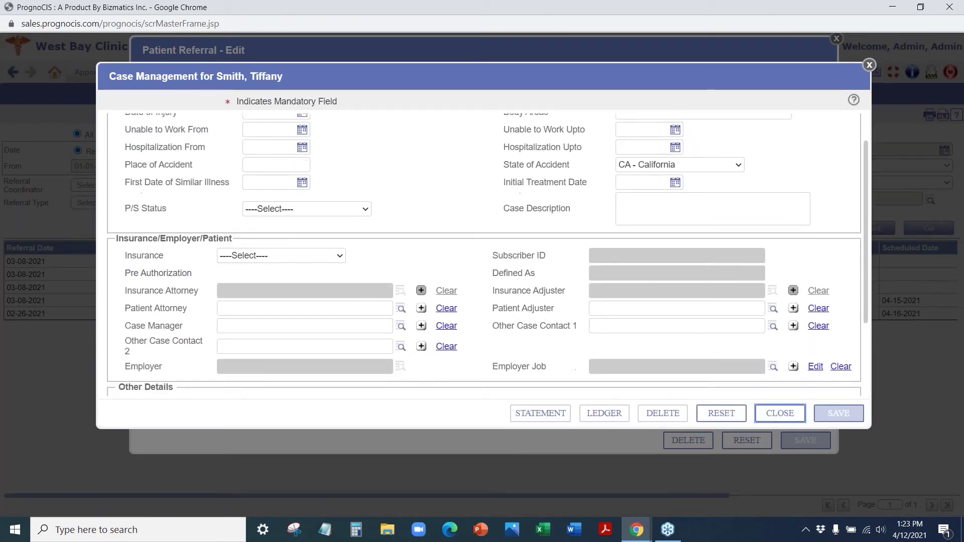
scroll(304, 181, up, 4)
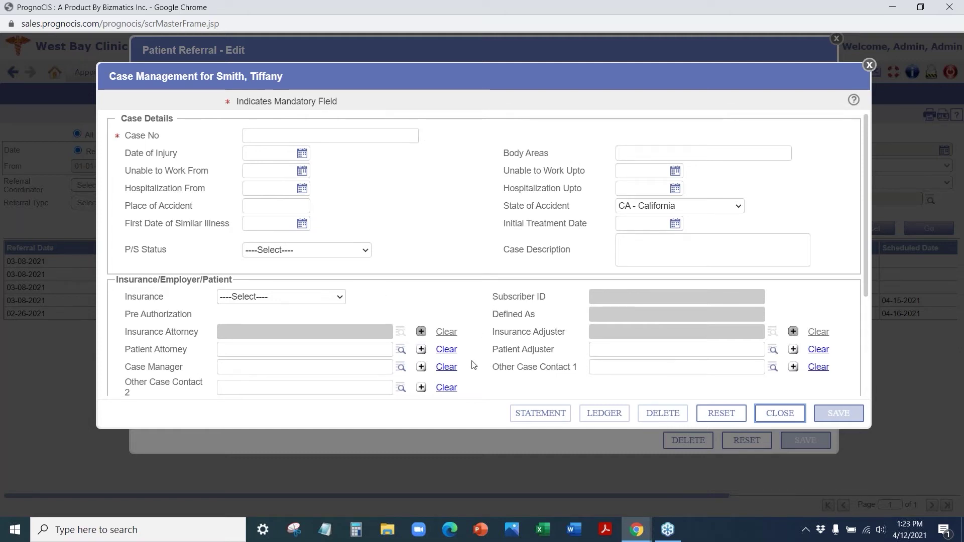
scroll(727, 258, down, 2)
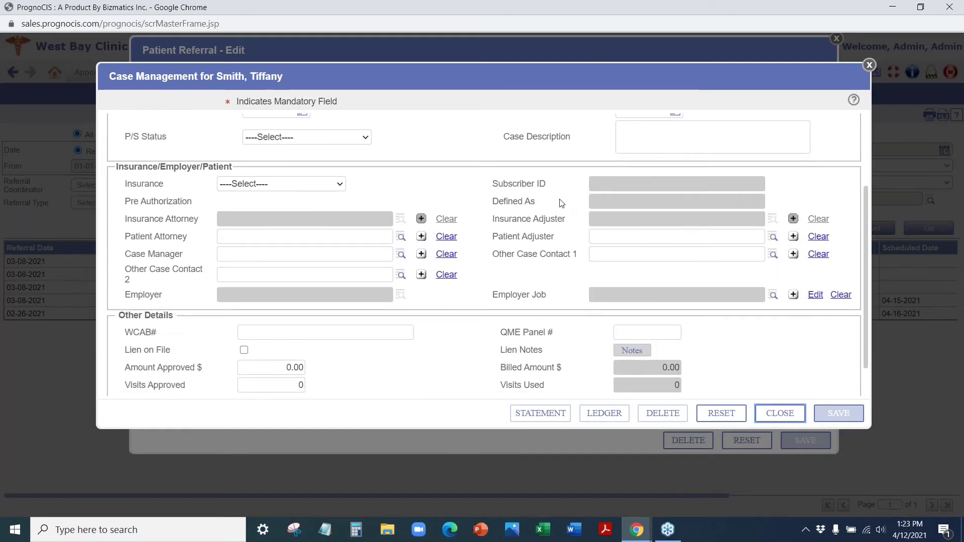
scroll(561, 203, down, 1)
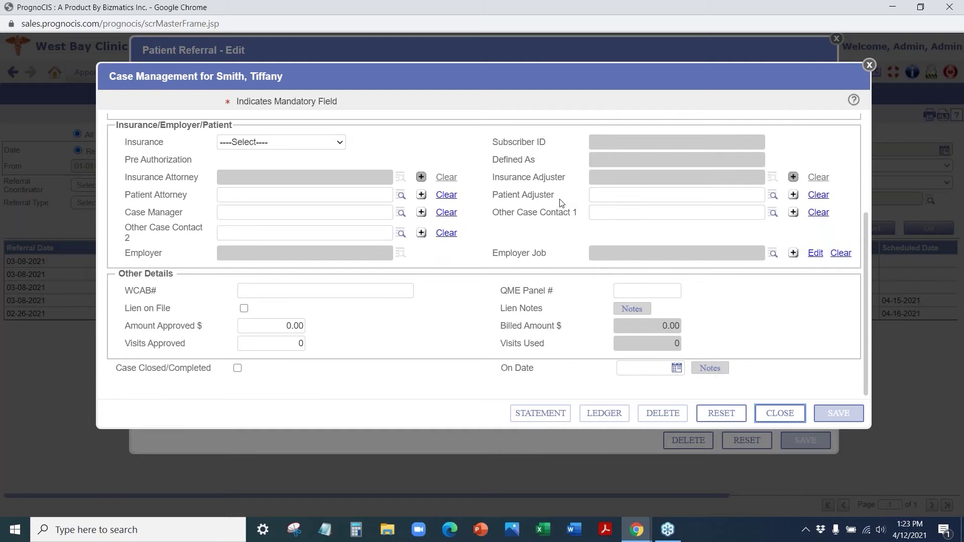
click(869, 66)
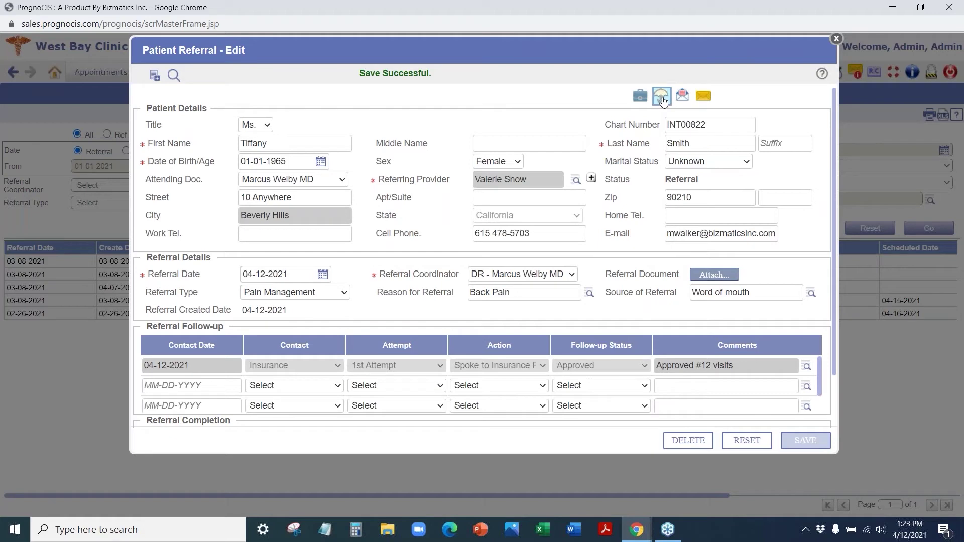
- Review and close the patient's insurance details, which list no entries, then open the referral letter window
click(663, 100)
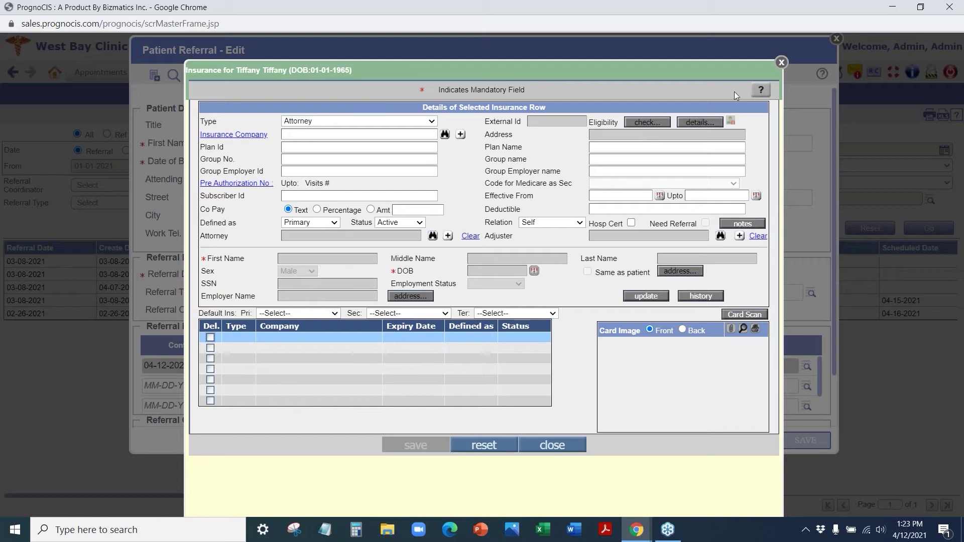
click(782, 63)
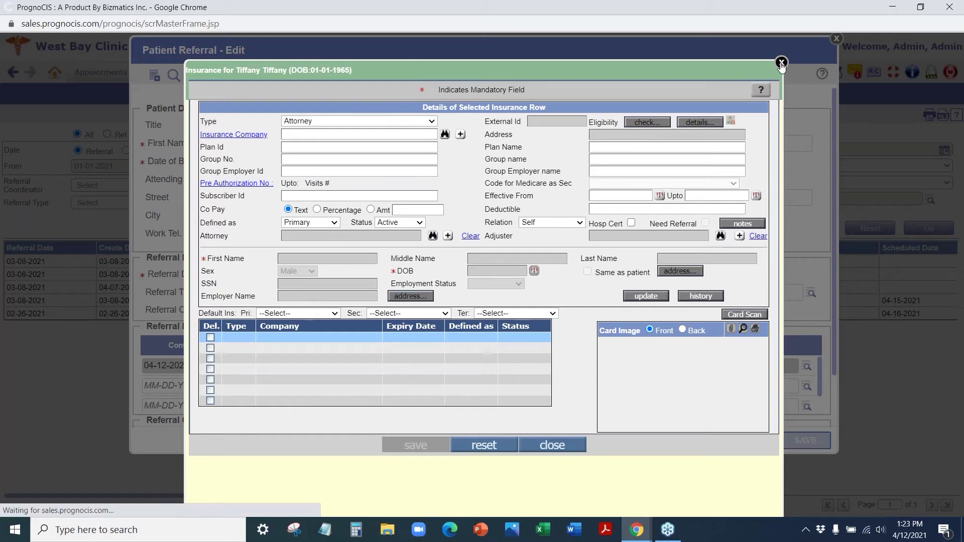
click(684, 100)
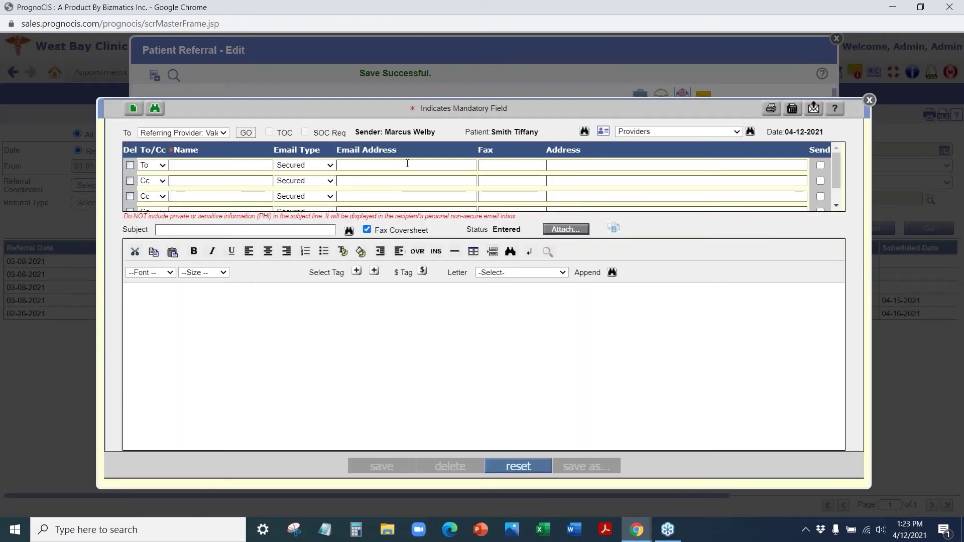
- Keep the referring provider as recipient and try letter templates, including Enhancements In Progress
click(181, 132)
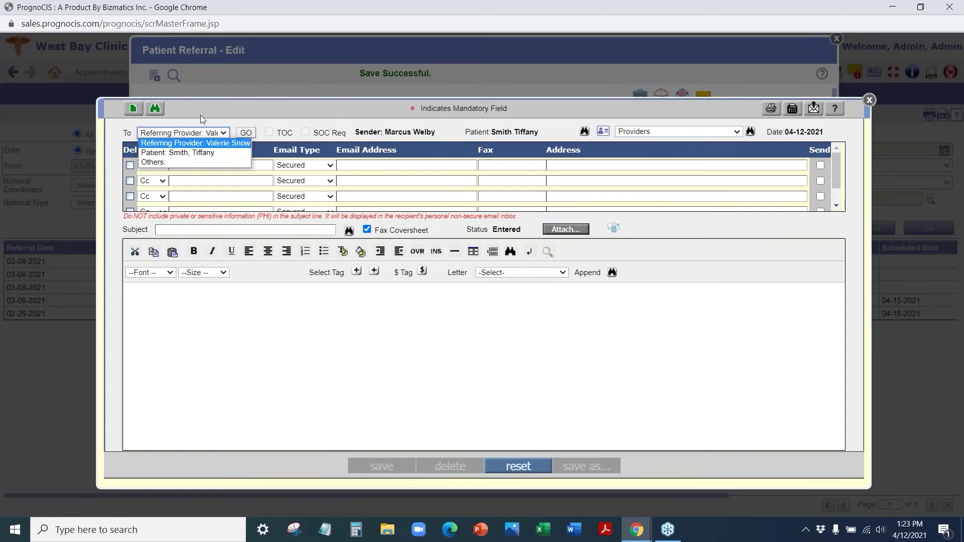
click(201, 116)
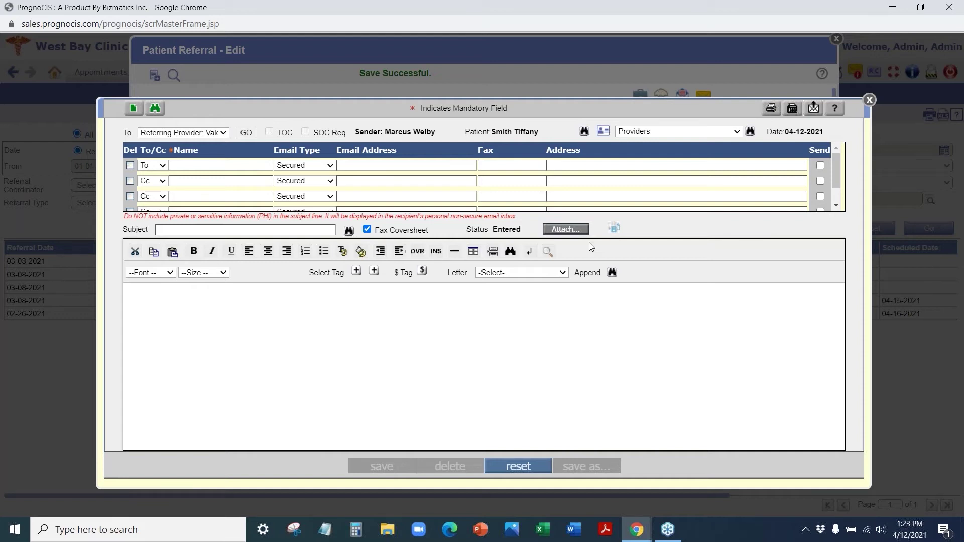
click(531, 274)
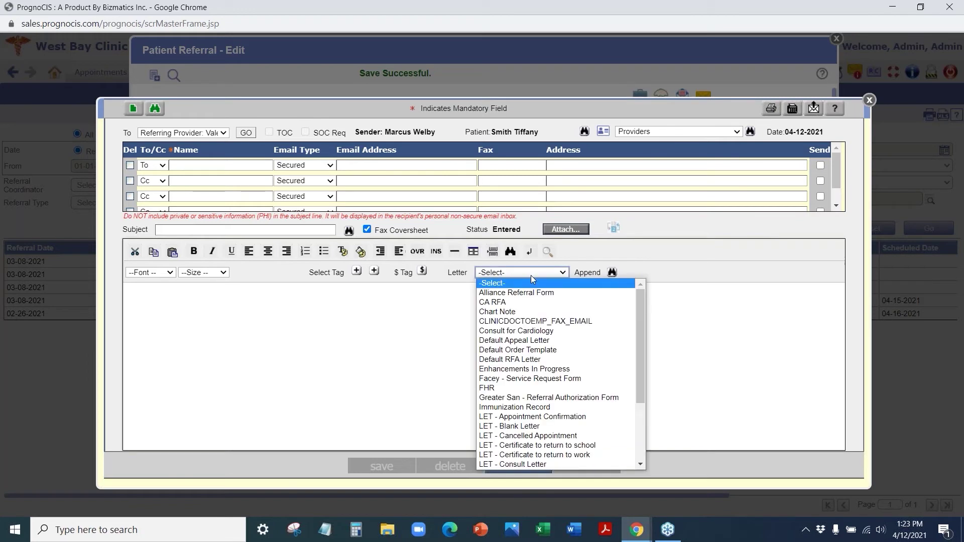
click(526, 370)
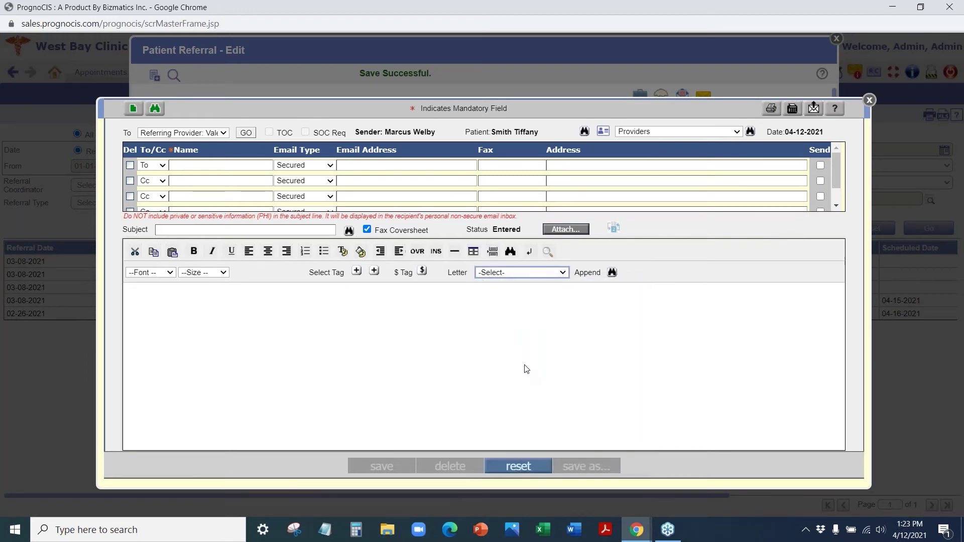
click(523, 273)
click(520, 367)
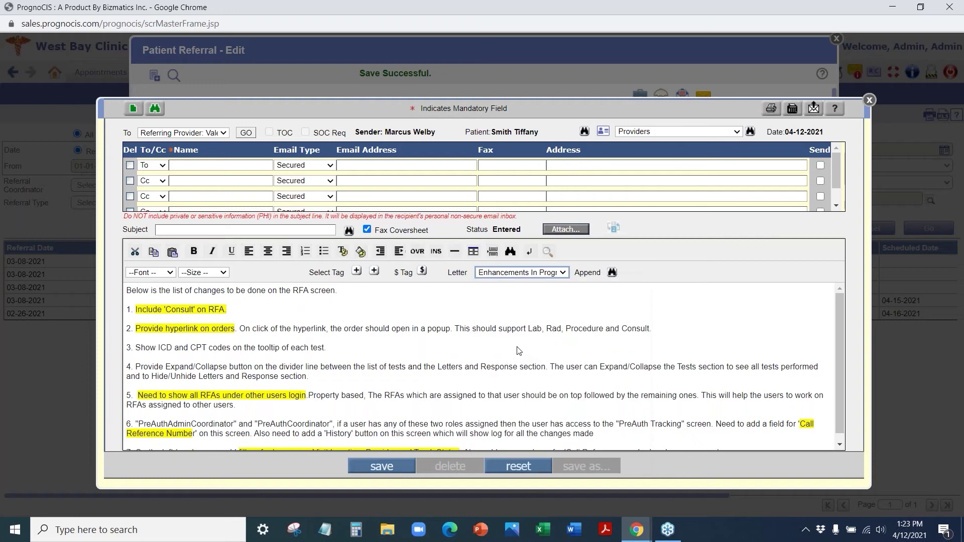
- Check the attachment list and the recipient name, email and fax suggestions, then close the letter window
click(567, 230)
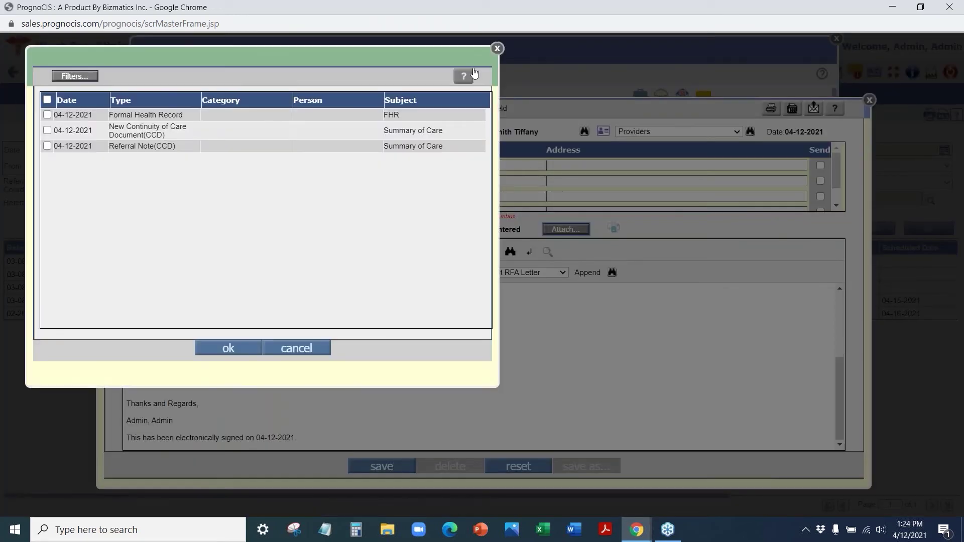
click(497, 48)
click(221, 163)
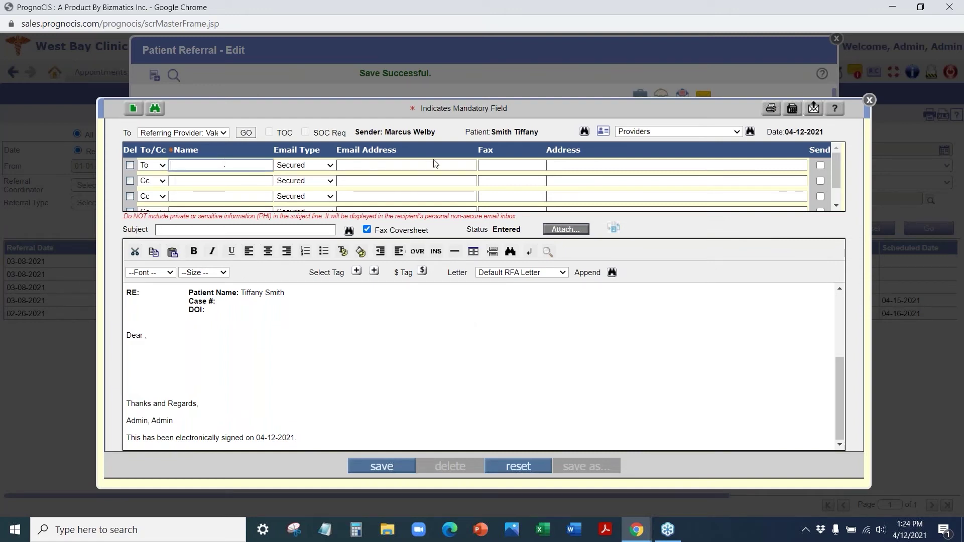
click(399, 165)
click(480, 165)
click(452, 331)
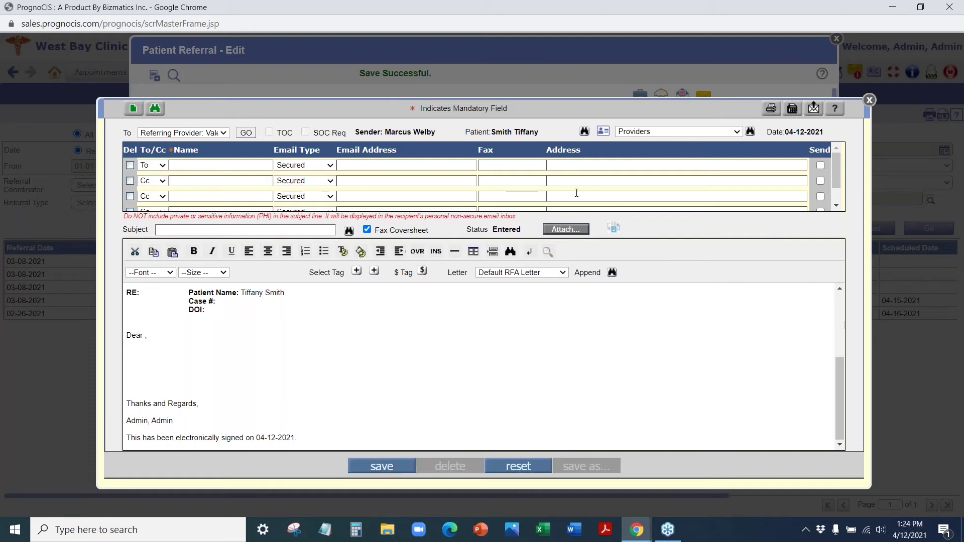
click(869, 100)
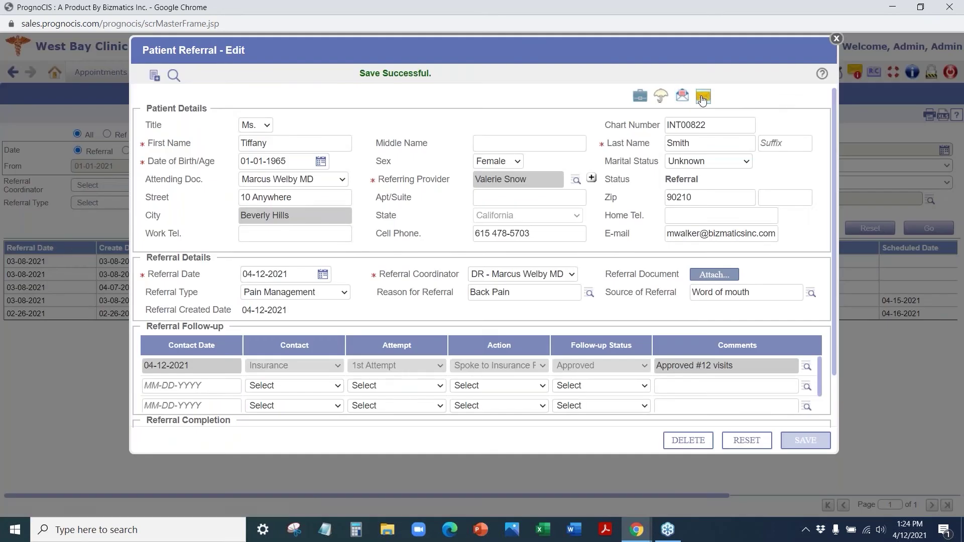
- Start a new referral message addressed to the PreAuthCoordinator role
click(704, 94)
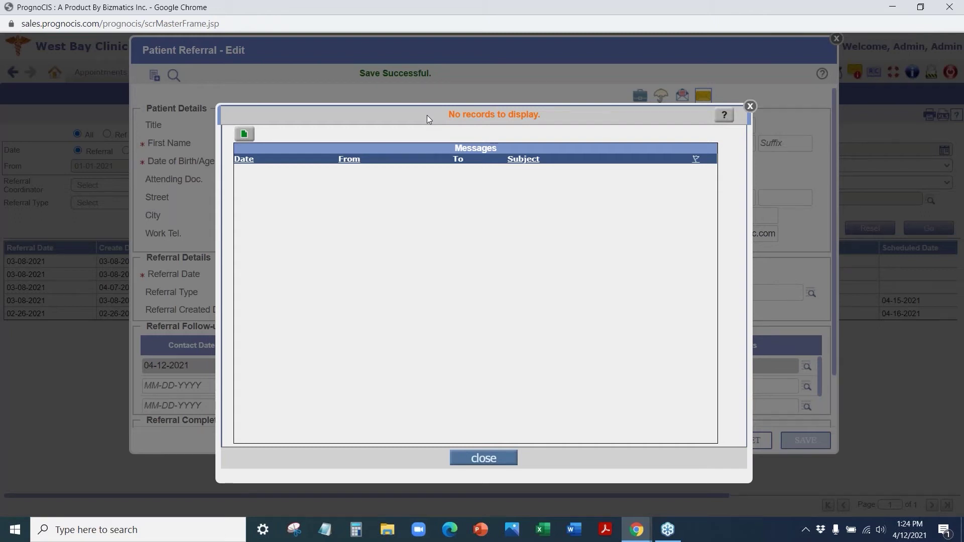
click(244, 133)
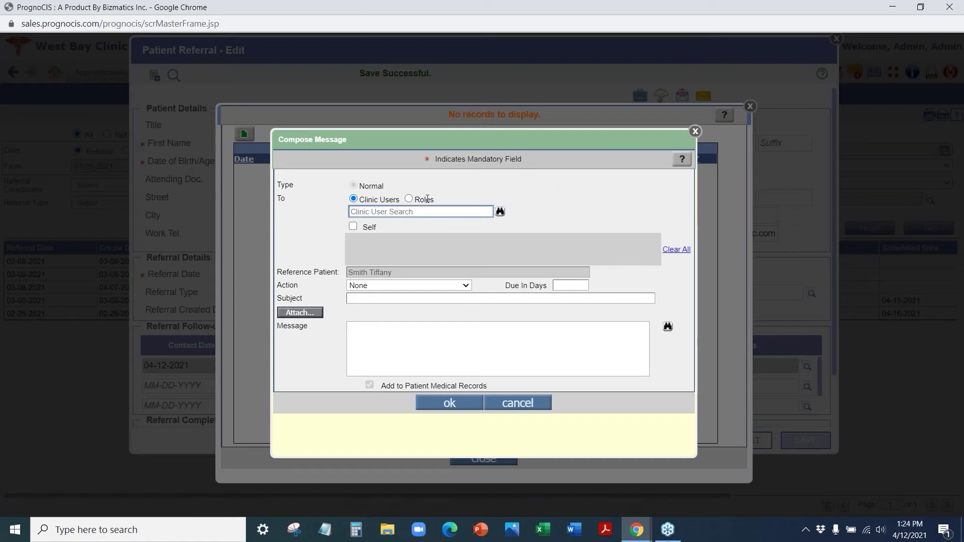
click(501, 211)
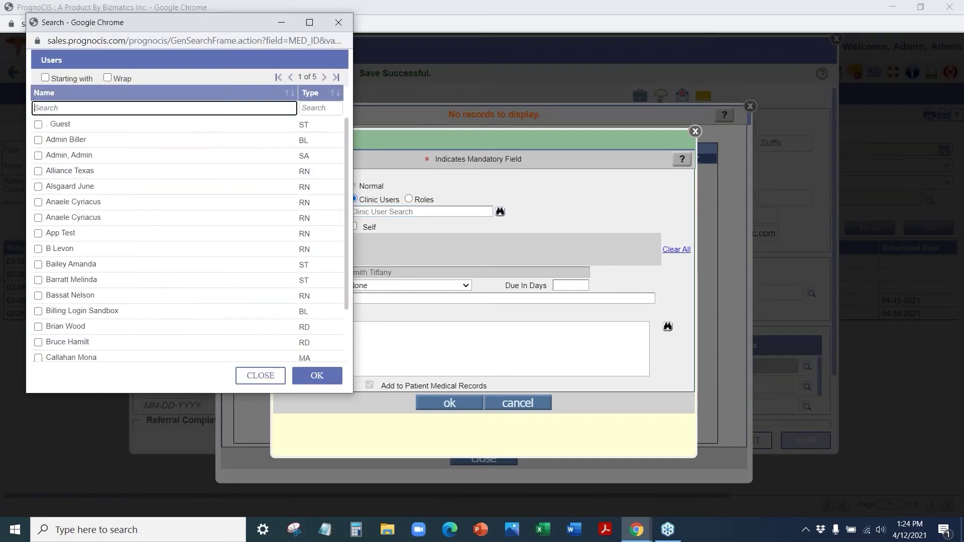
click(339, 22)
click(409, 199)
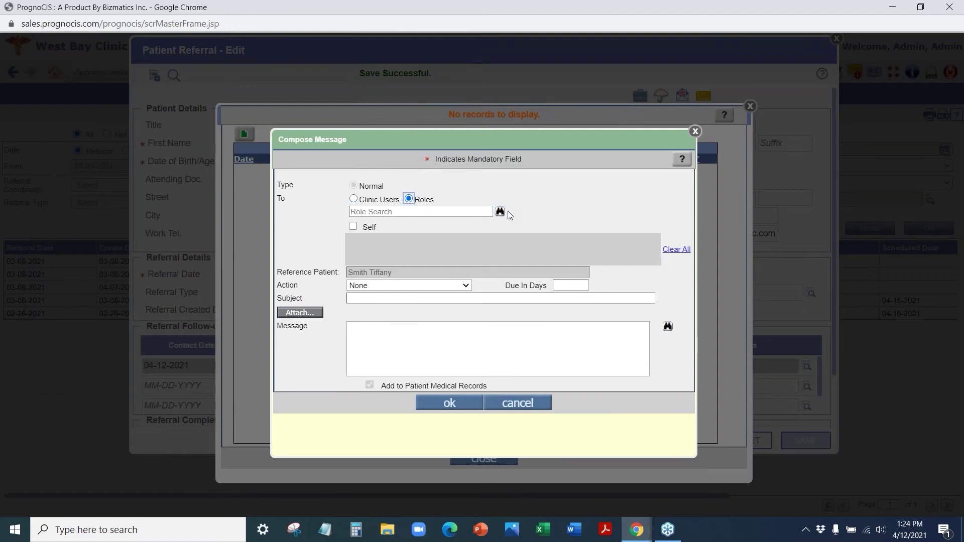
click(499, 212)
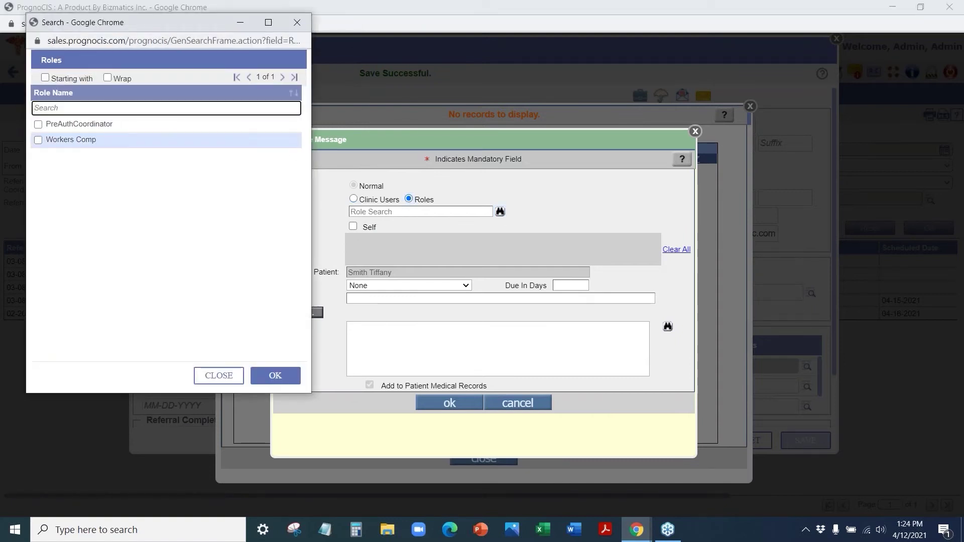
click(113, 124)
click(295, 383)
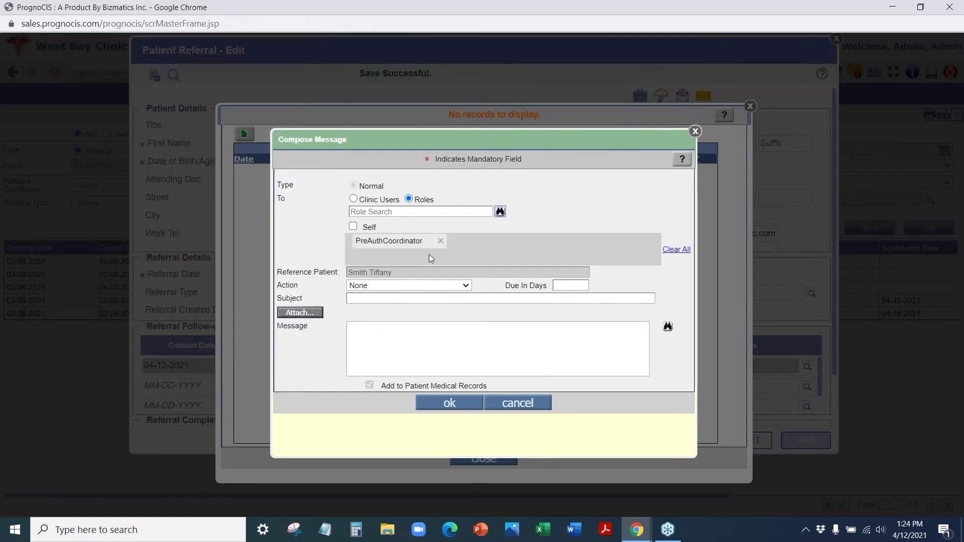
- Leave the message action as None, look over saved phrases, then discard the draft
click(426, 286)
click(548, 266)
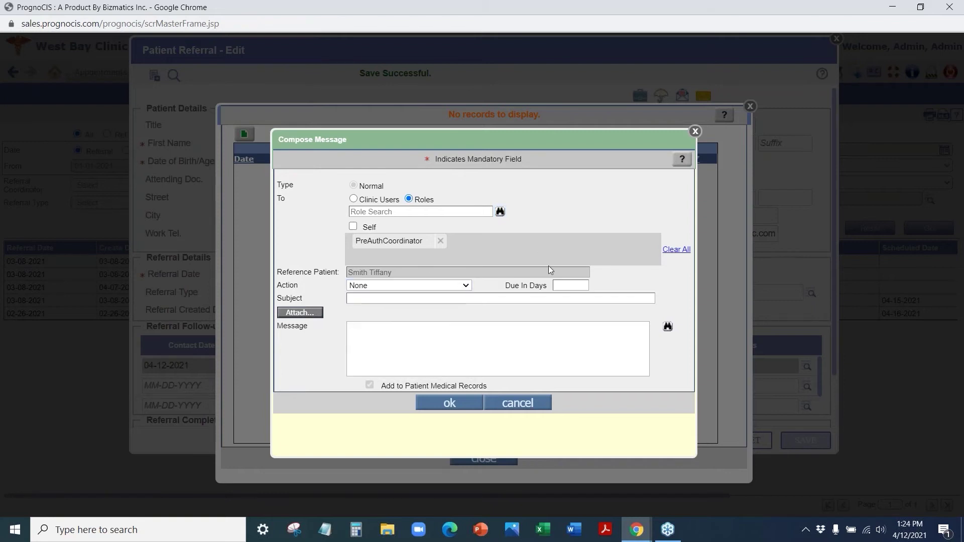
click(414, 285)
click(668, 327)
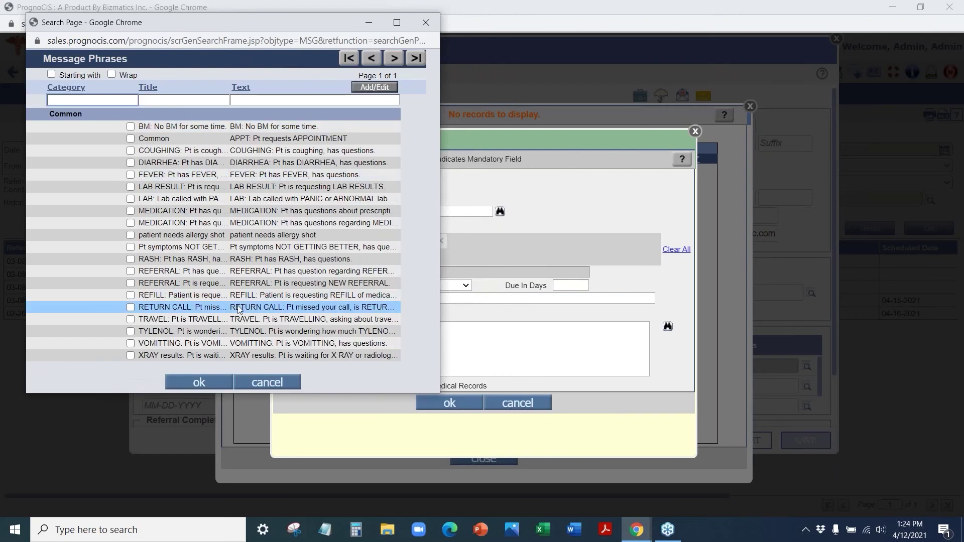
click(425, 22)
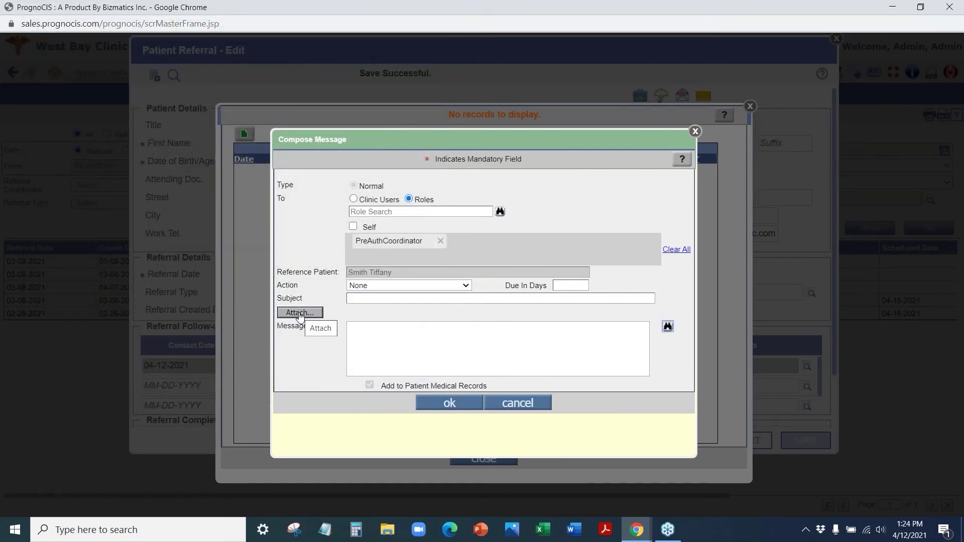
click(517, 402)
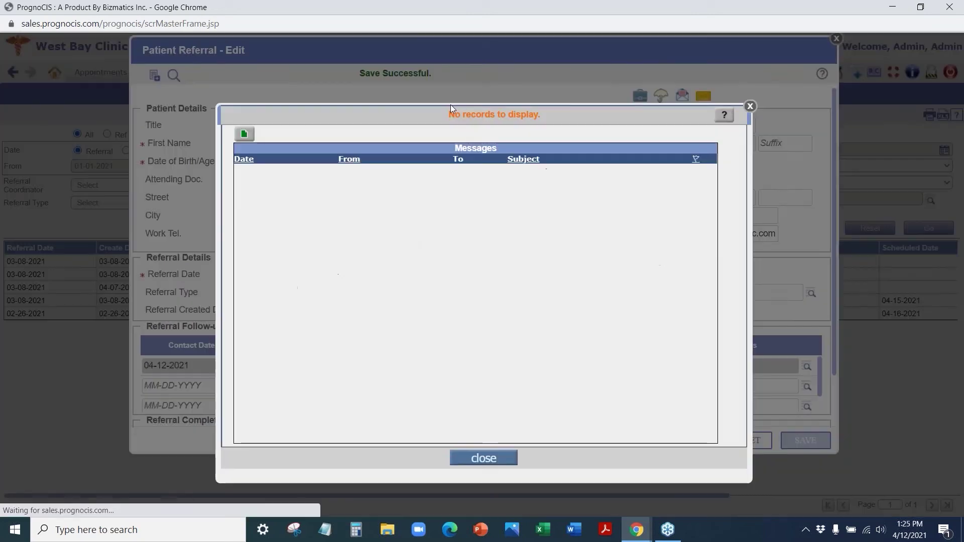
click(750, 107)
- Look through the patient's empty Document Details and its Attach New options, then return to the referral
scroll(527, 261, down, 2)
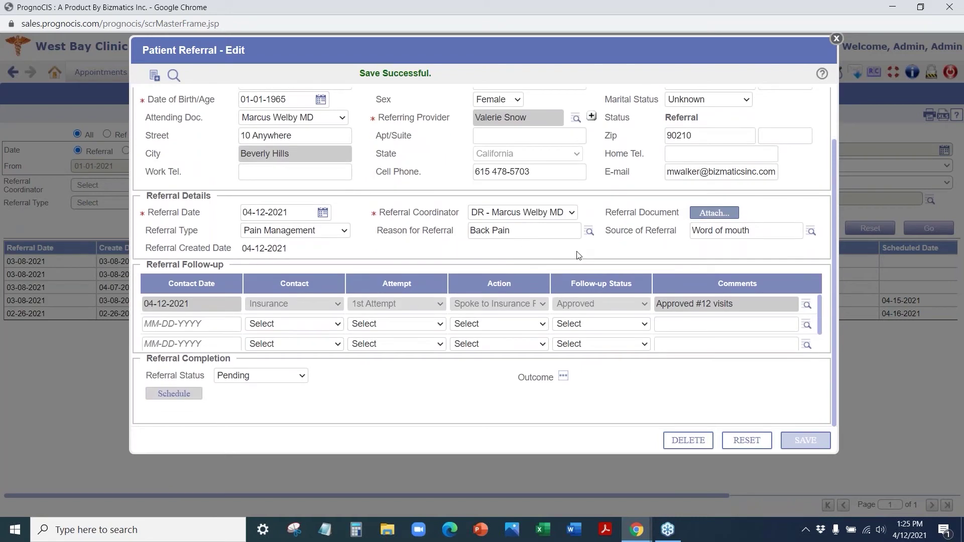
scroll(578, 255, up, 2)
click(702, 94)
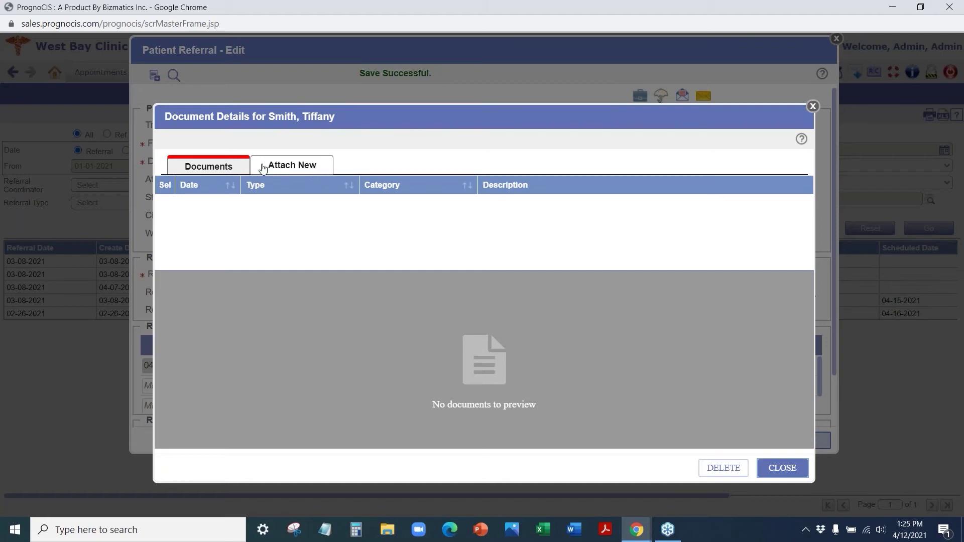
click(304, 170)
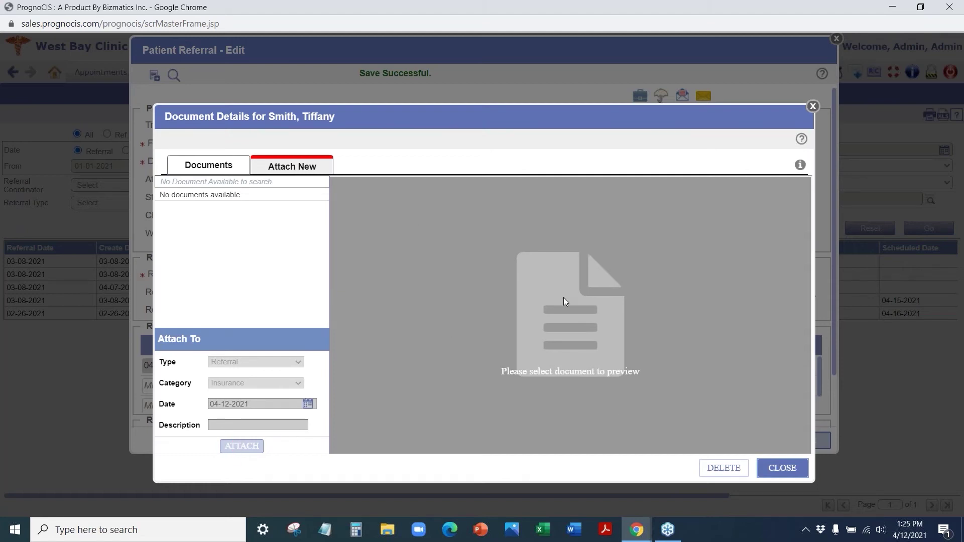
click(813, 107)
scroll(527, 363, down, 3)
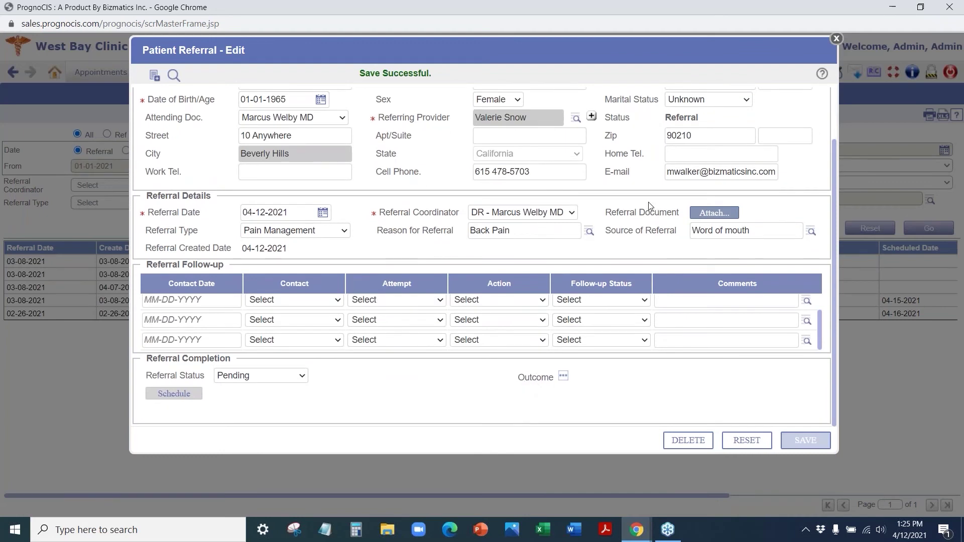
- Change the Back Pain referral's status to Accepted
scroll(651, 206, up, 3)
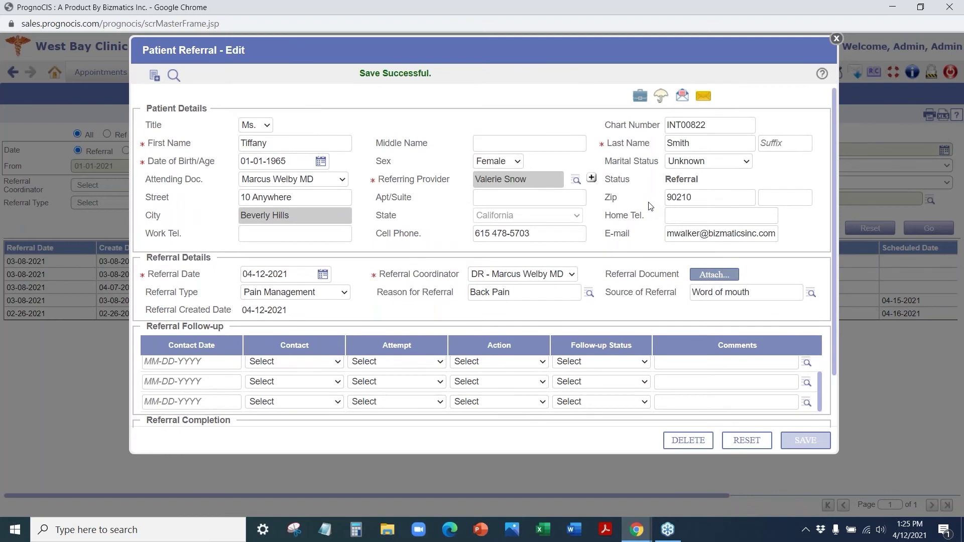
scroll(624, 240, down, 3)
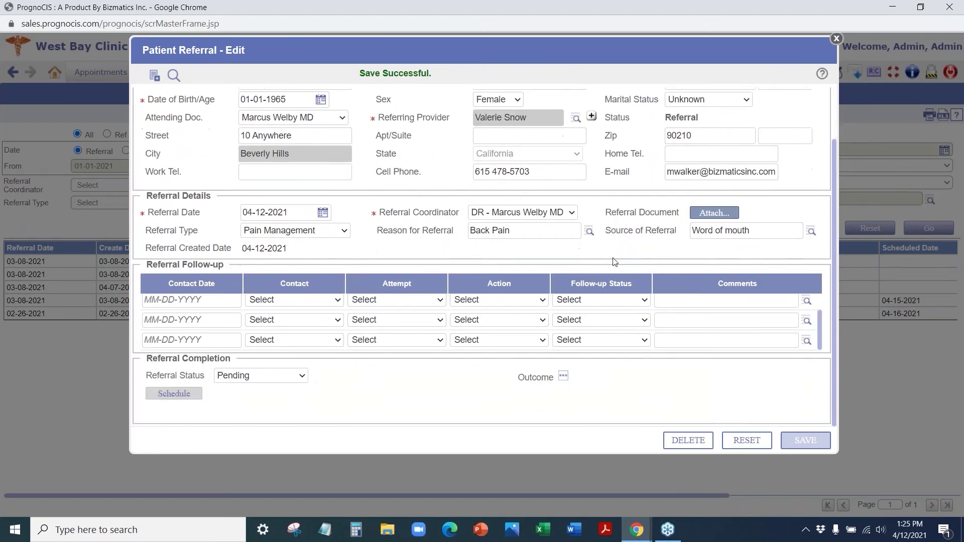
click(277, 375)
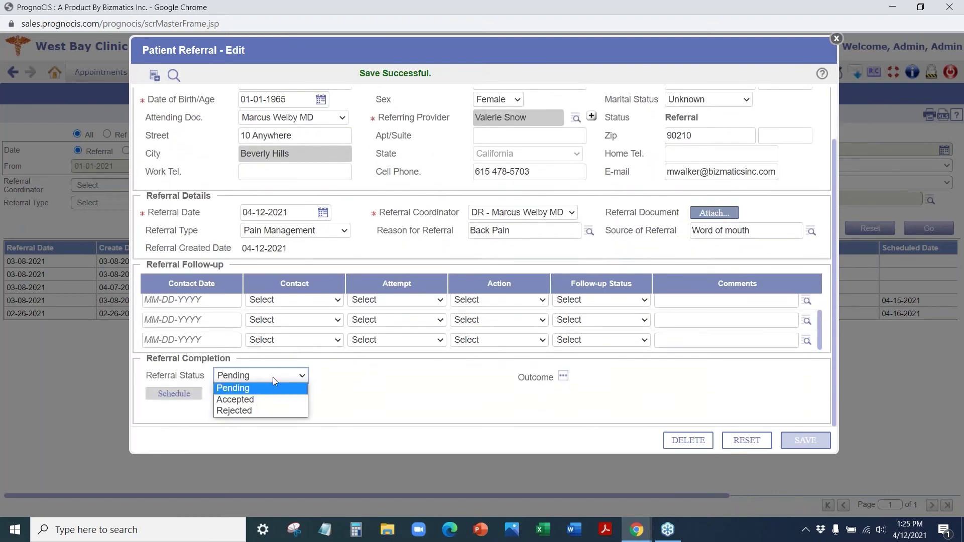
click(251, 411)
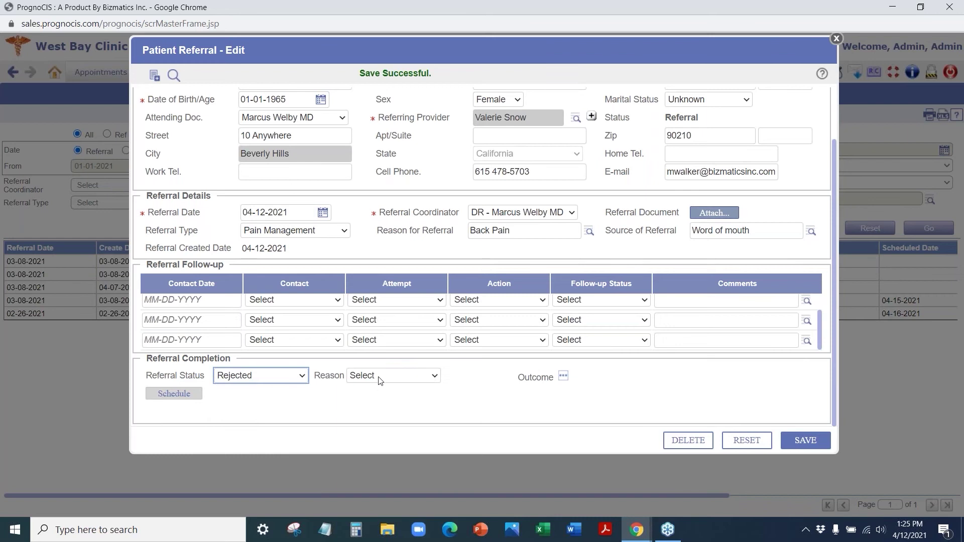
click(381, 376)
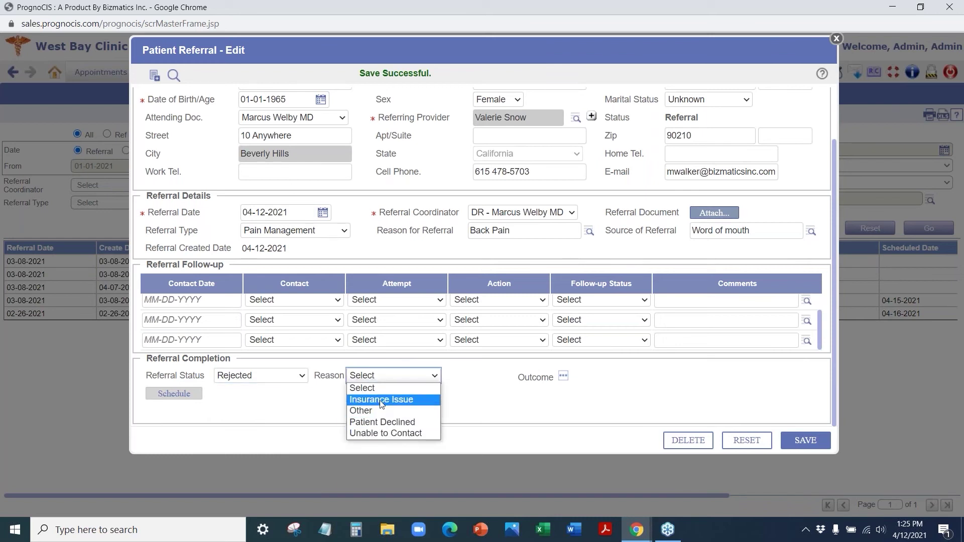
click(264, 376)
click(264, 376)
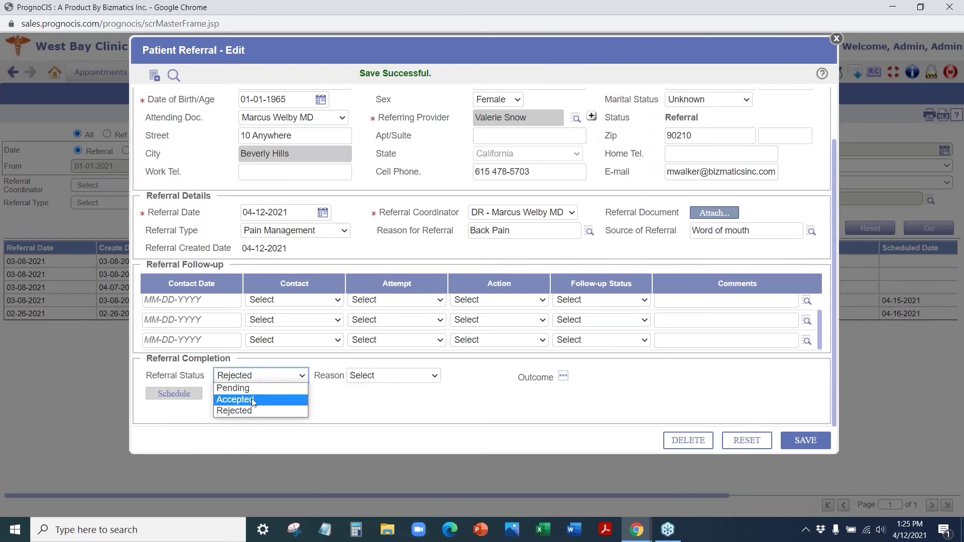
click(253, 400)
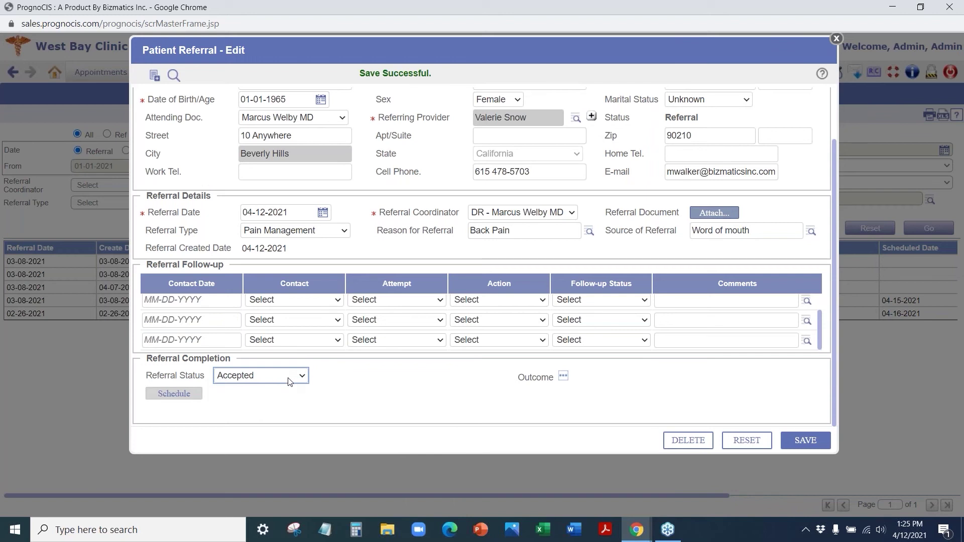
- Save the accepted referral and bring up its appointment scheduling form
click(806, 440)
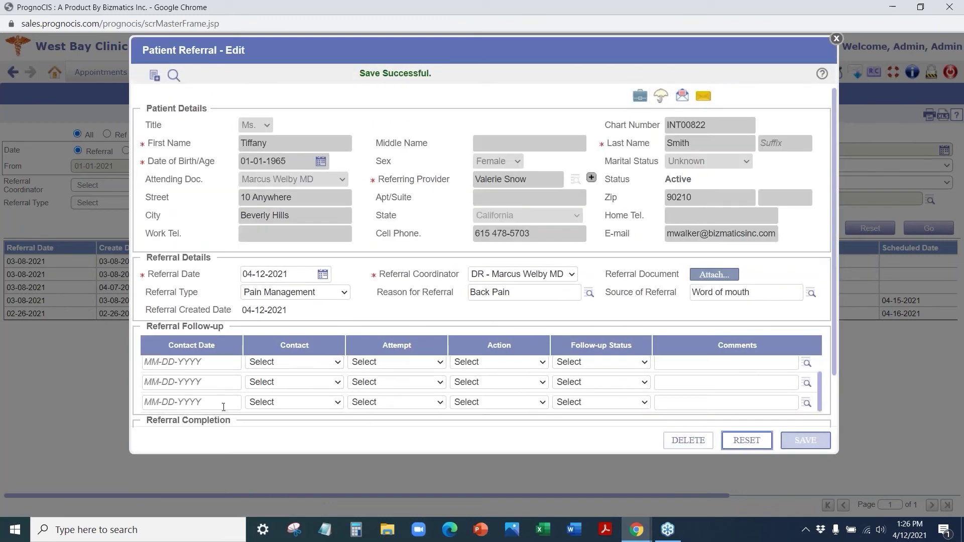
scroll(379, 343, down, 1)
click(190, 395)
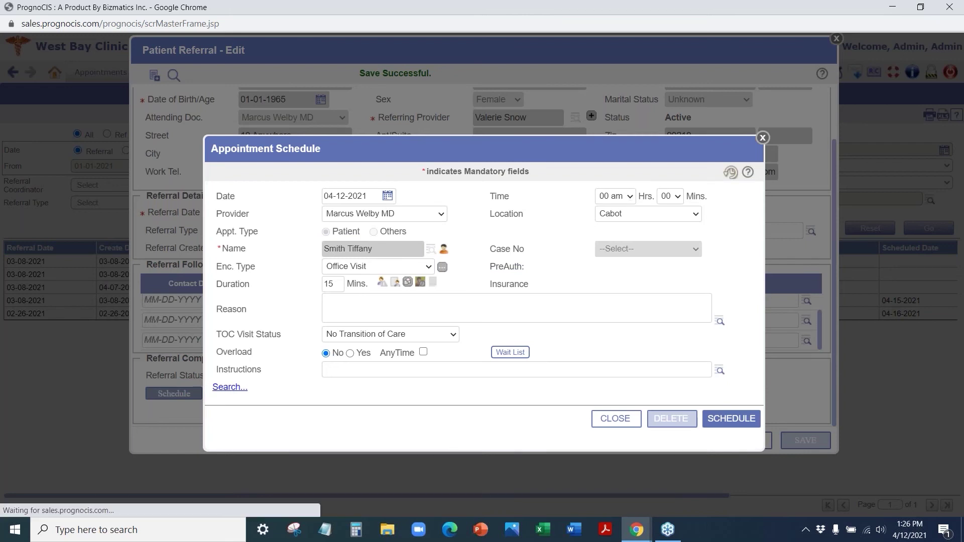
- Search for open slots on Tuesdays only at the Elk Grove location
click(230, 388)
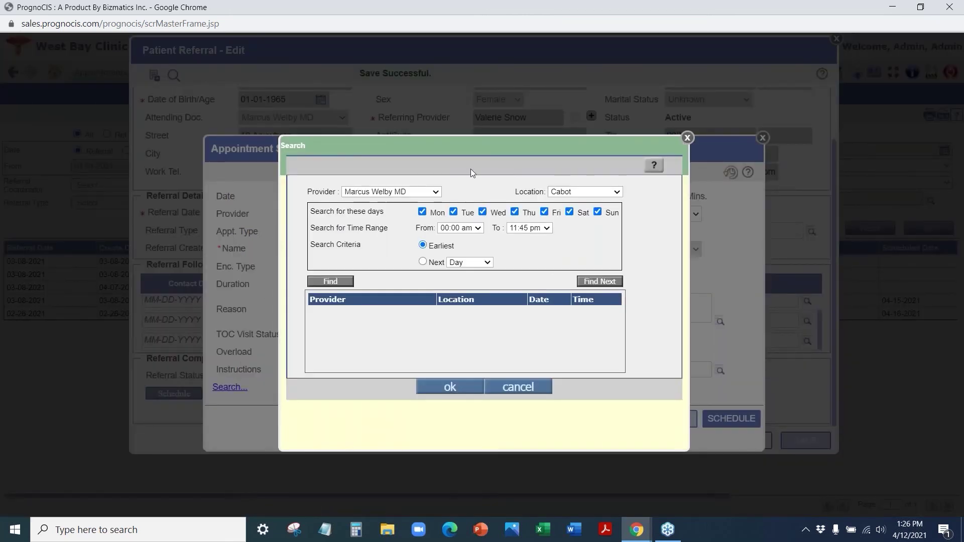
click(422, 211)
click(482, 212)
click(515, 212)
click(545, 212)
click(569, 211)
click(597, 212)
click(586, 191)
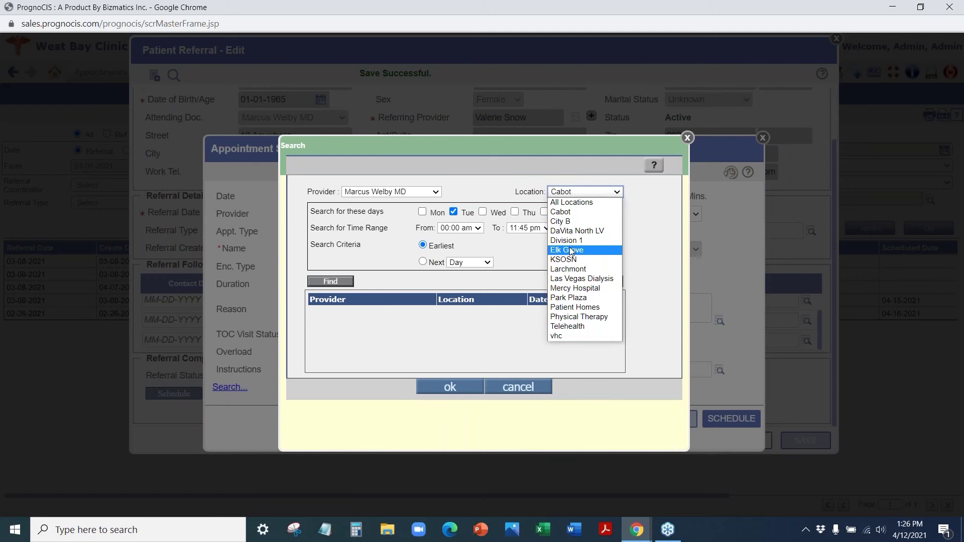
click(571, 250)
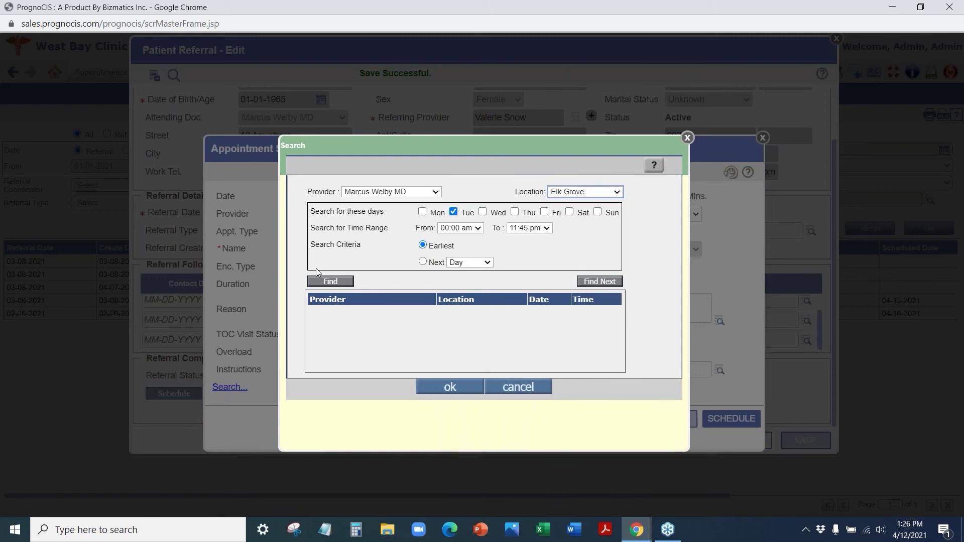
click(342, 282)
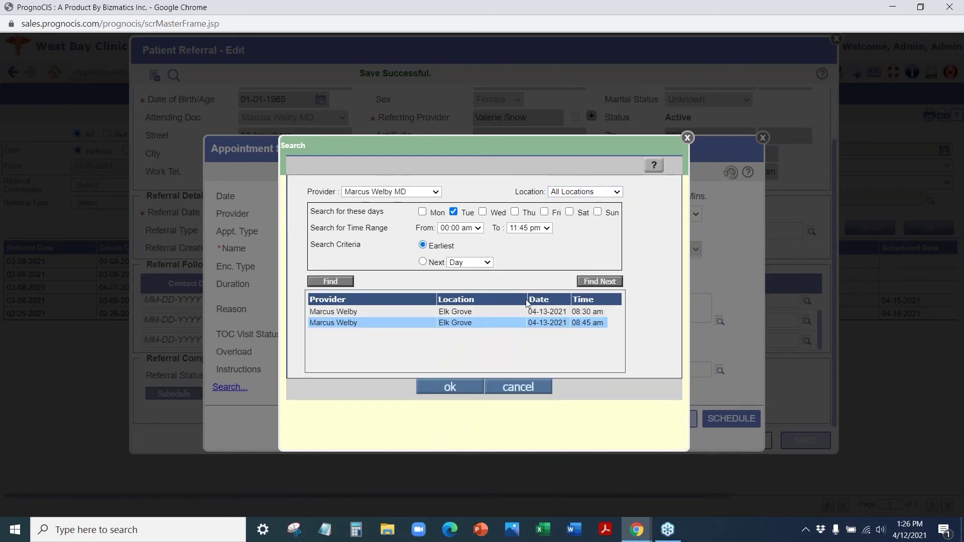
click(454, 388)
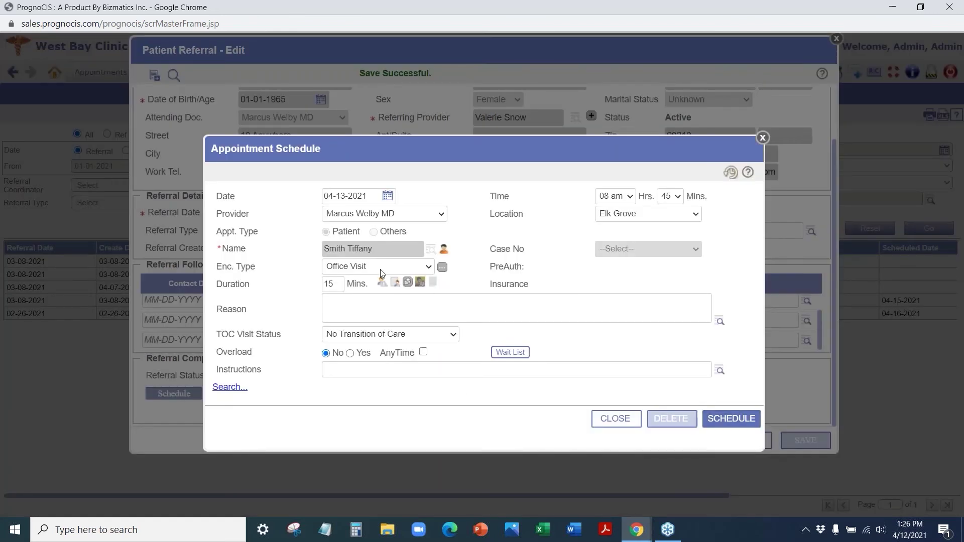
click(380, 273)
click(558, 223)
click(419, 310)
click(723, 422)
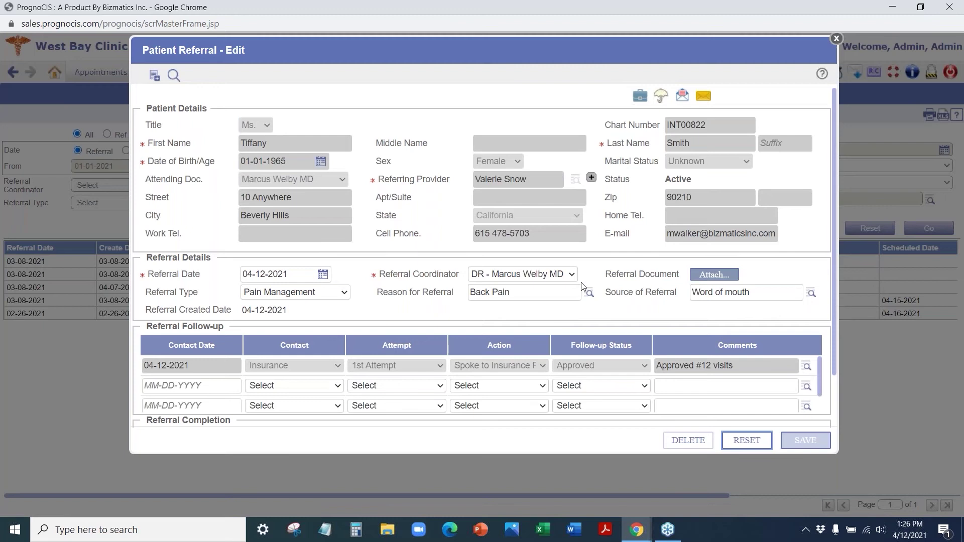
scroll(582, 287, down, 1)
scroll(581, 286, down, 1)
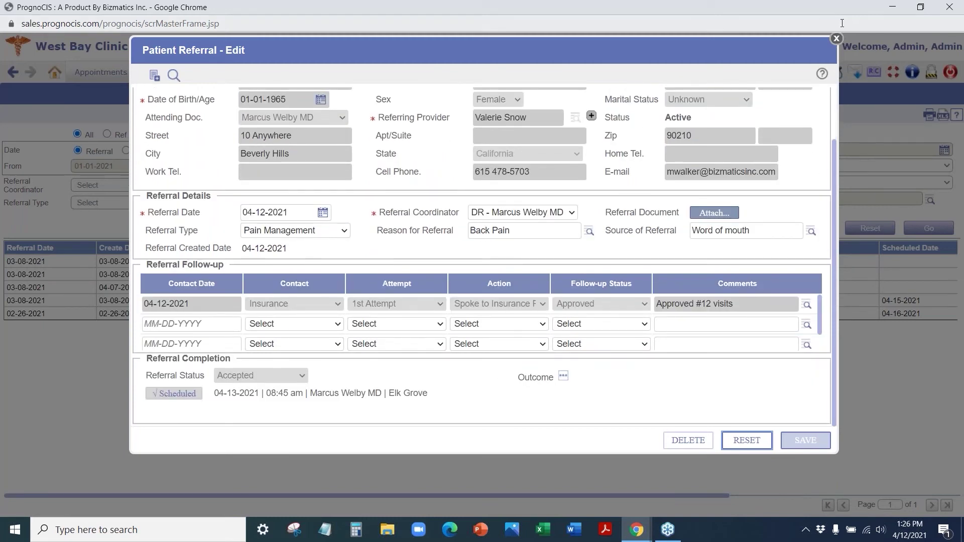
- Close the referral form and rerun Patient Referral Tracking, now listing the Accepted 04-13-2021 referral
click(837, 39)
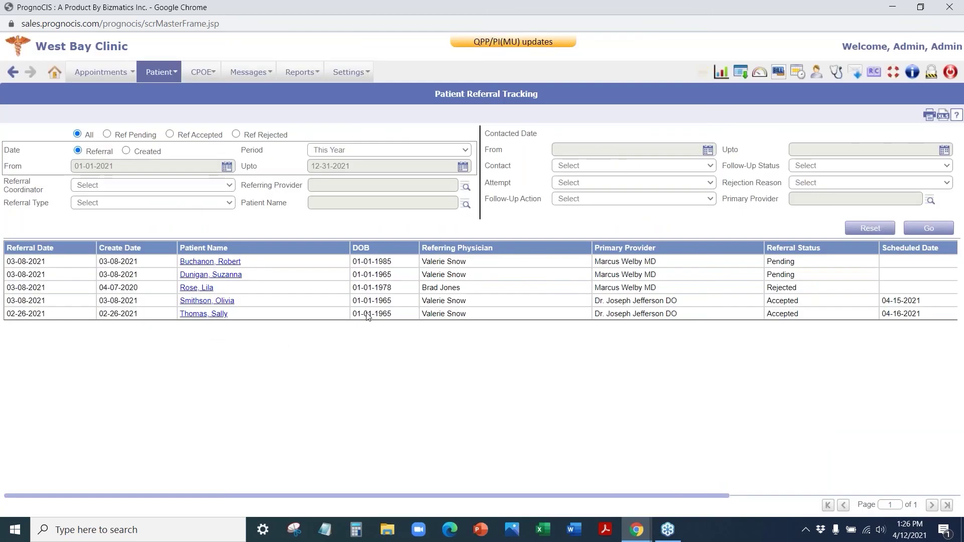
click(922, 234)
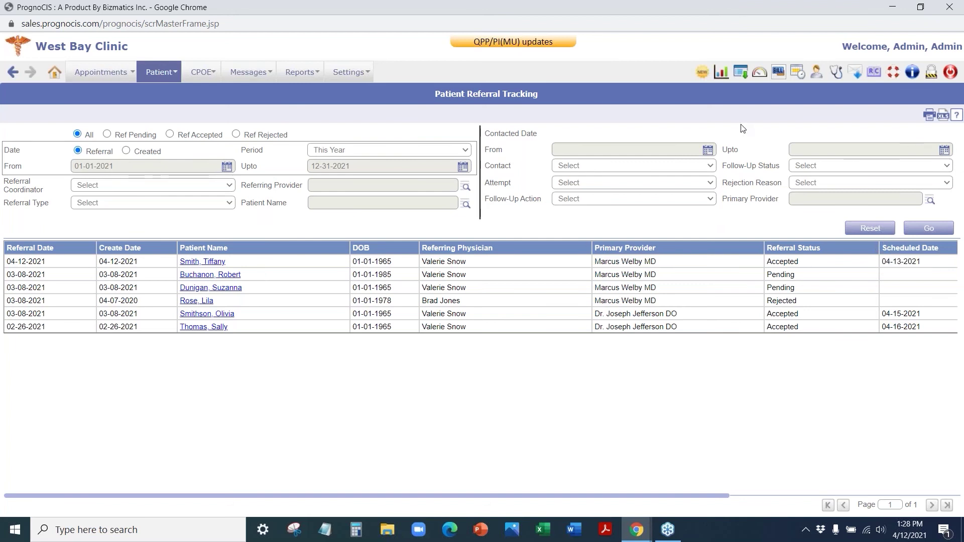
click(118, 187)
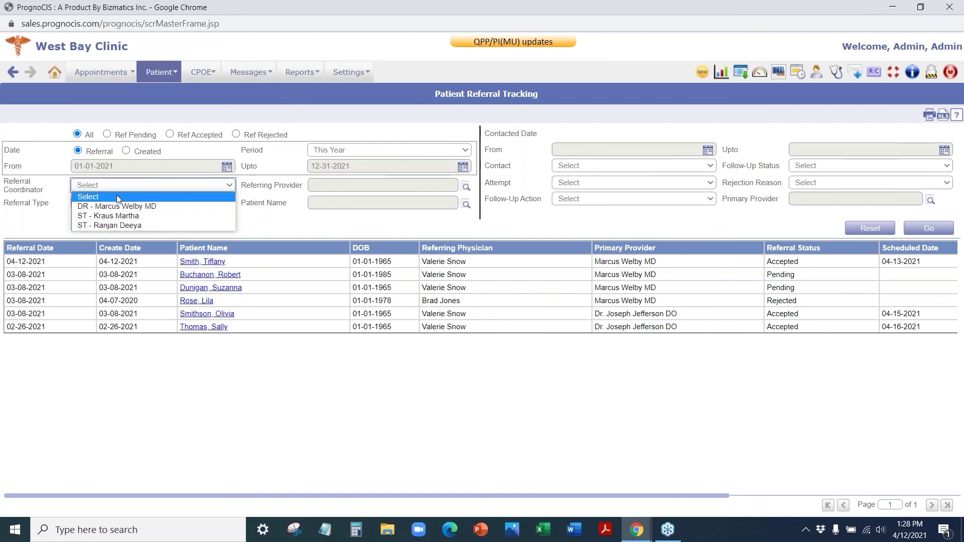
click(589, 167)
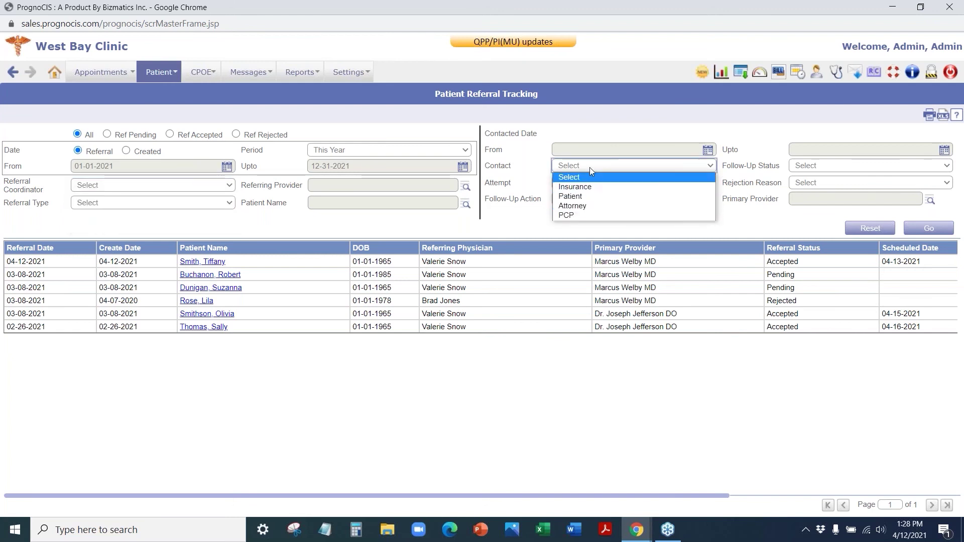
click(466, 95)
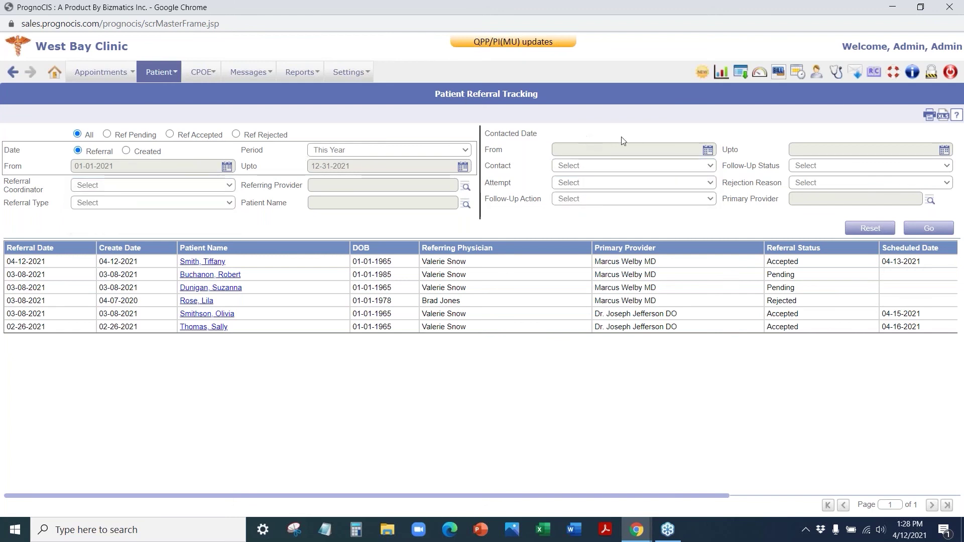
click(929, 229)
- Run the tabular Count of Referrals during selected period report, totalling 18 referrals
mouse_move(293, 77)
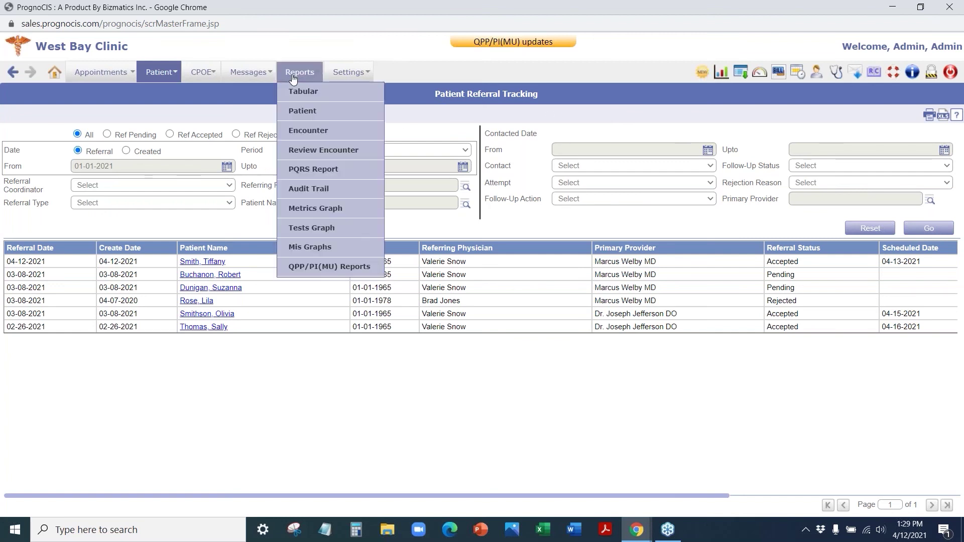
click(300, 93)
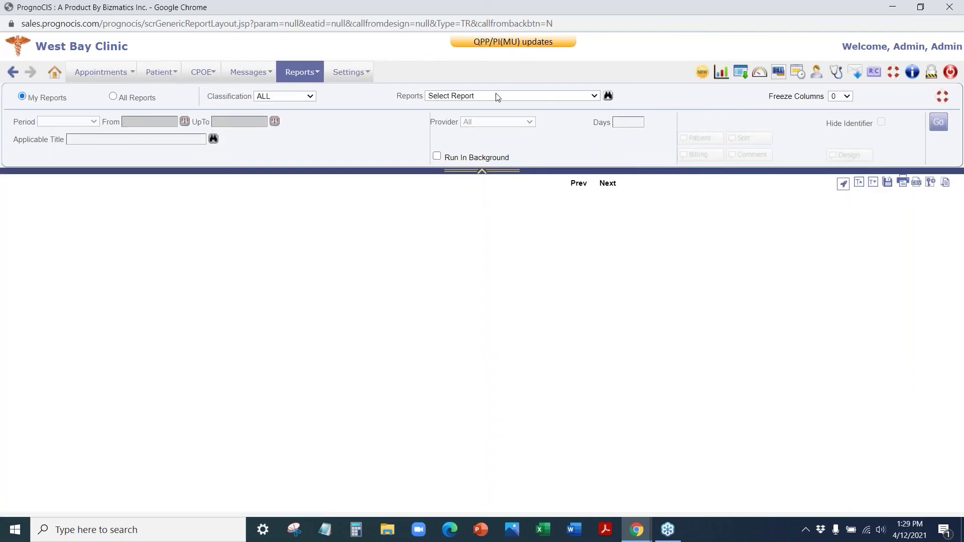
click(497, 96)
click(495, 114)
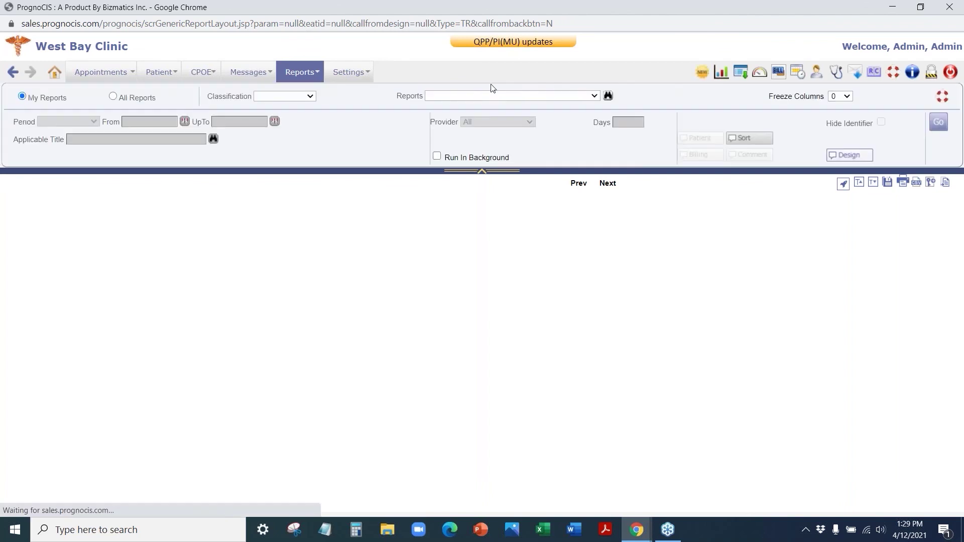
click(938, 124)
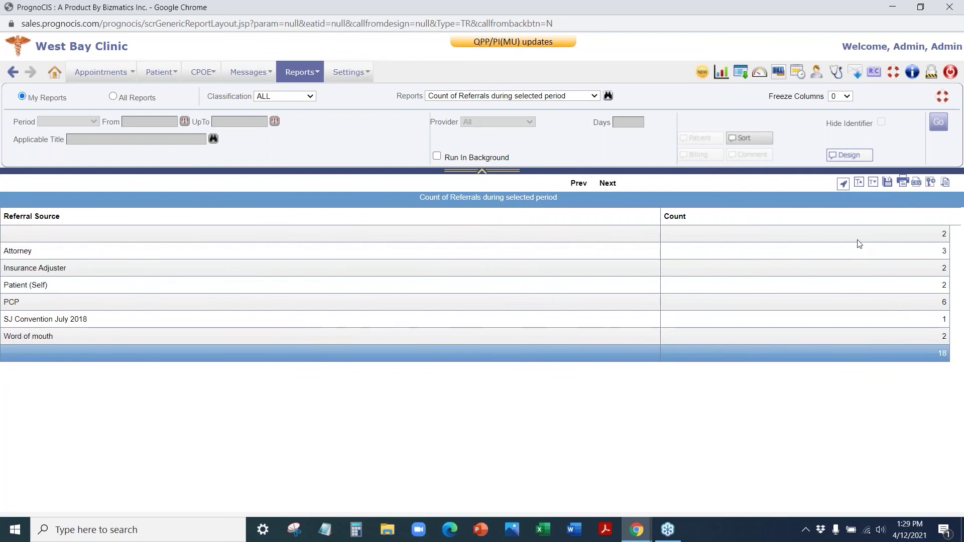
- Switch to the List of the top referring physicians report for 2021 and scroll its results
click(504, 96)
click(483, 124)
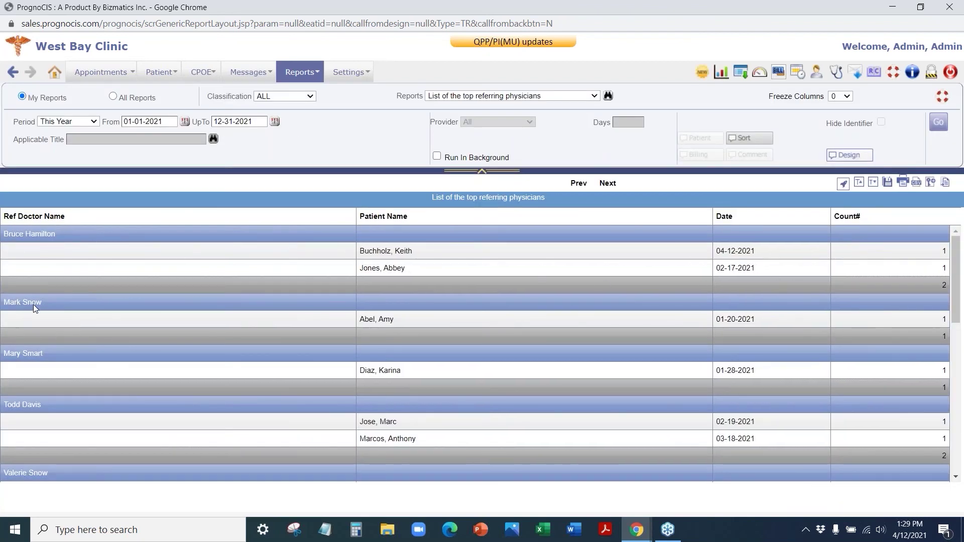
scroll(29, 431, down, 4)
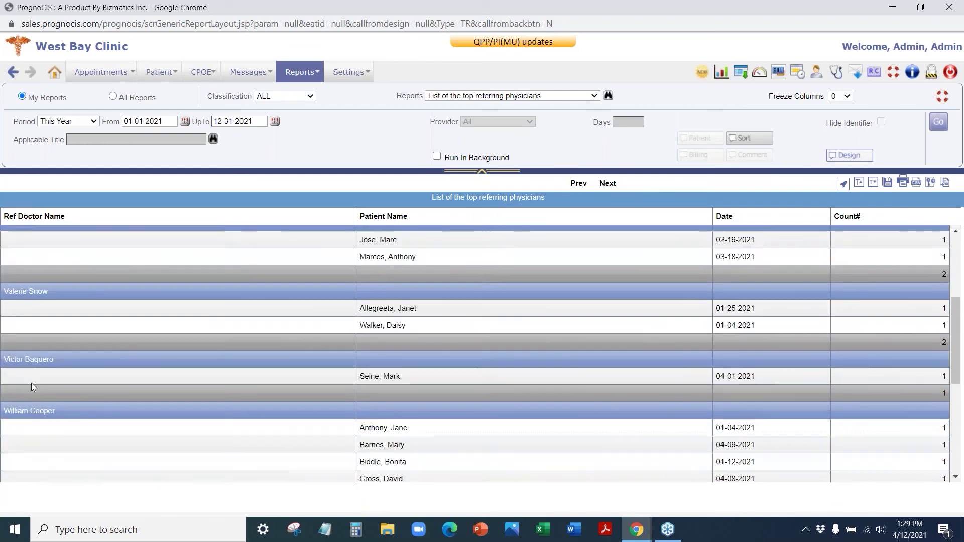
scroll(31, 383, up, 3)
scroll(542, 424, down, 3)
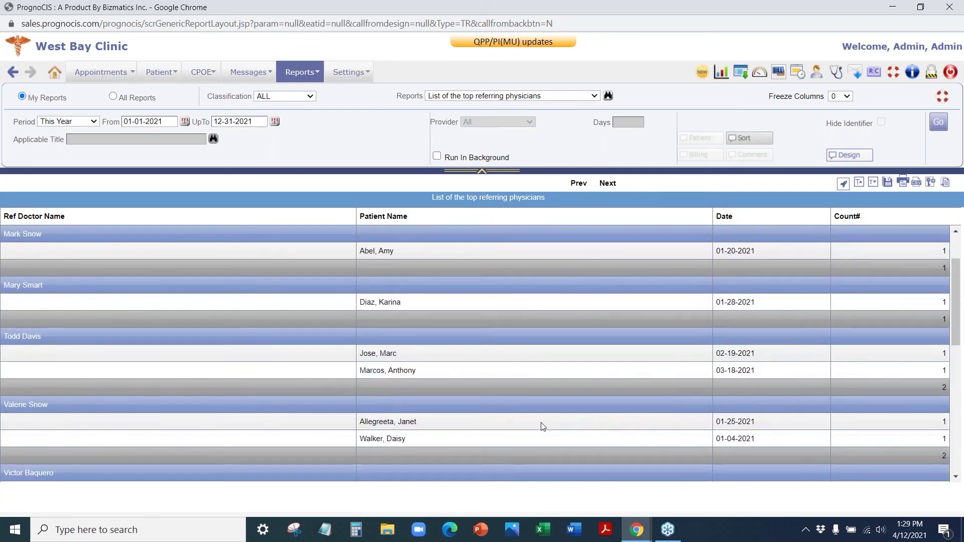
scroll(380, 437, down, 3)
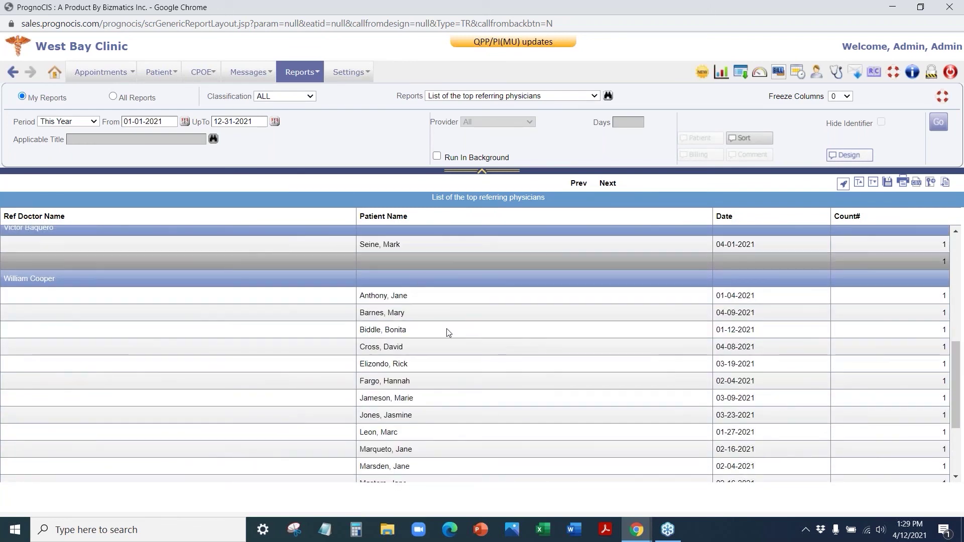
scroll(447, 333, down, 1)
scroll(820, 436, down, 3)
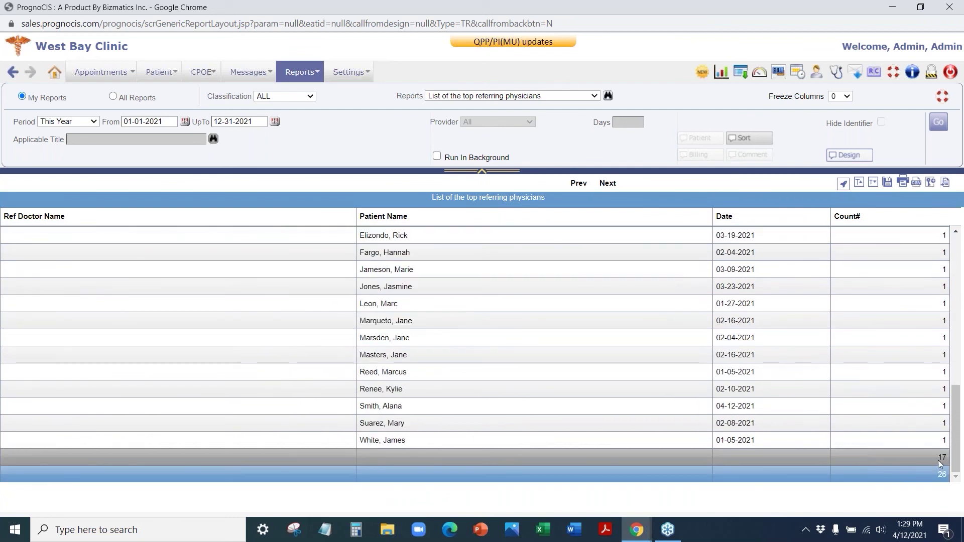
scroll(80, 364, up, 10)
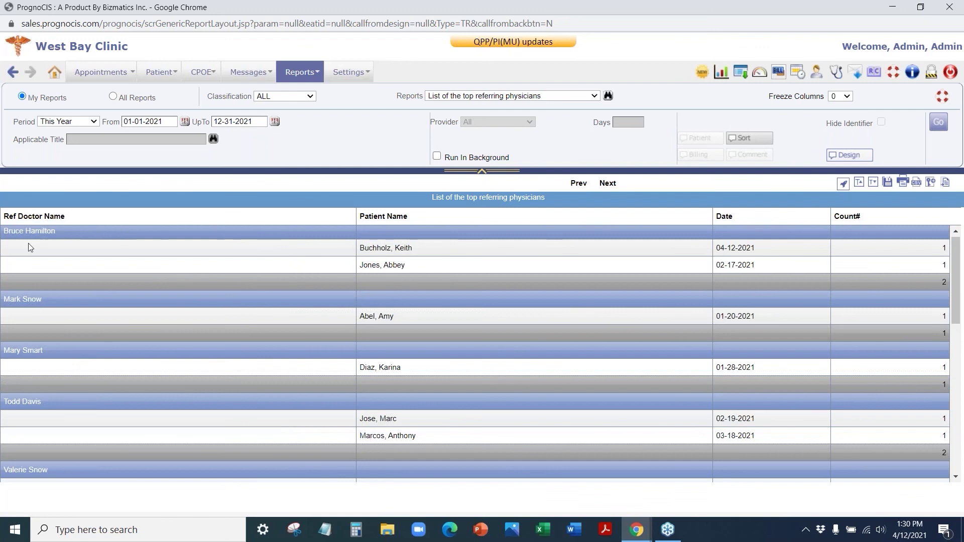
scroll(380, 437, down, 5)
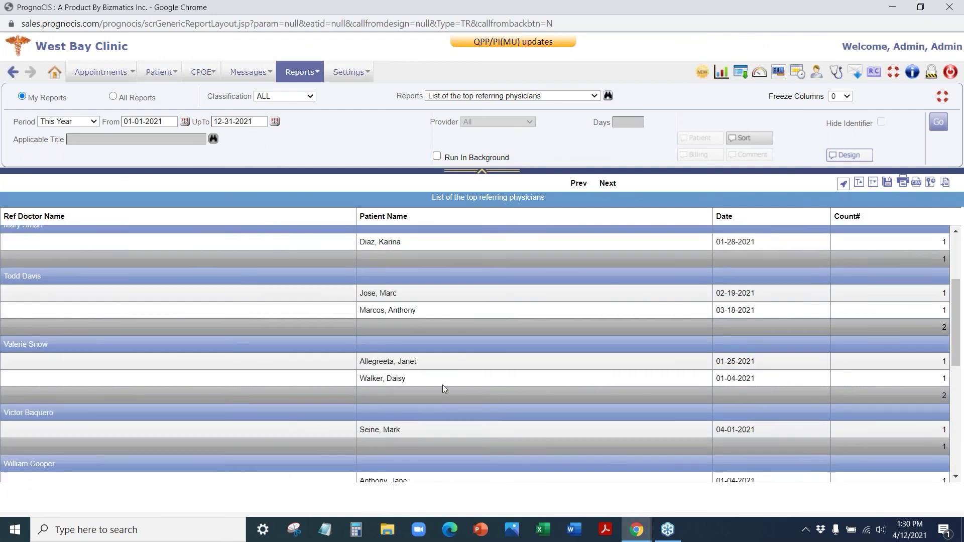